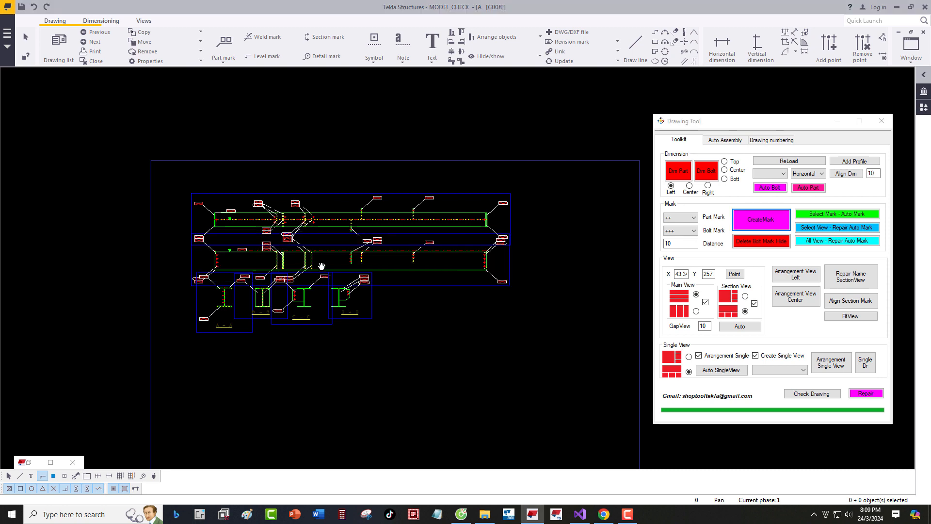
- Automatically arrange the main and section views of drawing G008
{"action": "mouse_move", "coordinate": [322, 266]}
{"action": "middle_mouse_down"}
{"action": "mouse_move", "coordinate": [315, 252]}
{"action": "mouse_move", "coordinate": [351, 260]}
{"action": "middle_mouse_up"}
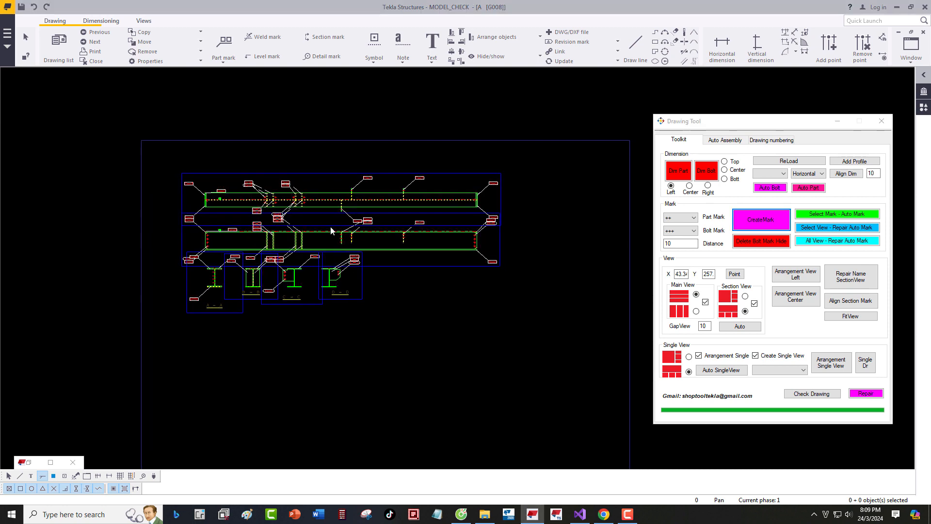
{"action": "left_click", "coordinate": [739, 327]}
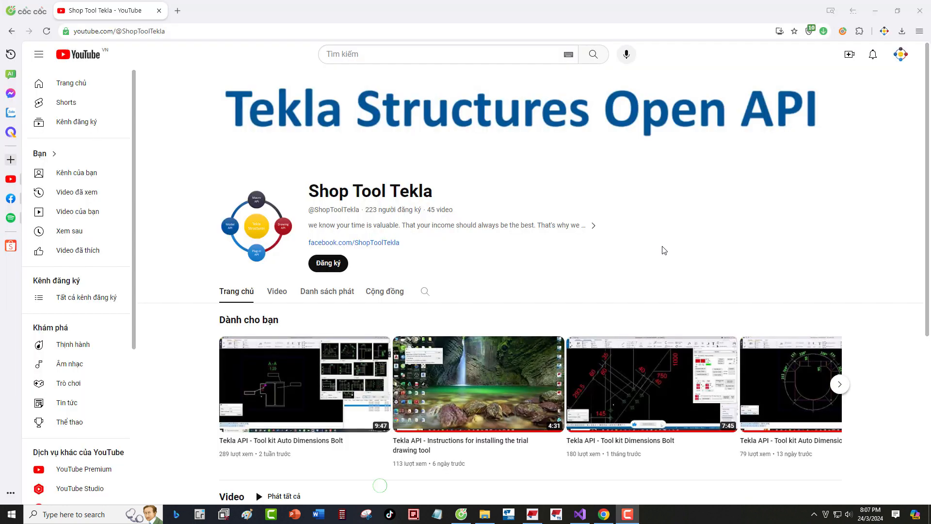
- Subscribe to the Shop Tool Tekla YouTube channel, turn on all its notifications and minimize the browser
{"action": "scroll", "coordinate": [662, 250], "scroll_direction": "down", "scroll_amount": 5}
{"action": "scroll", "coordinate": [630, 281], "scroll_direction": "up", "scroll_amount": 5}
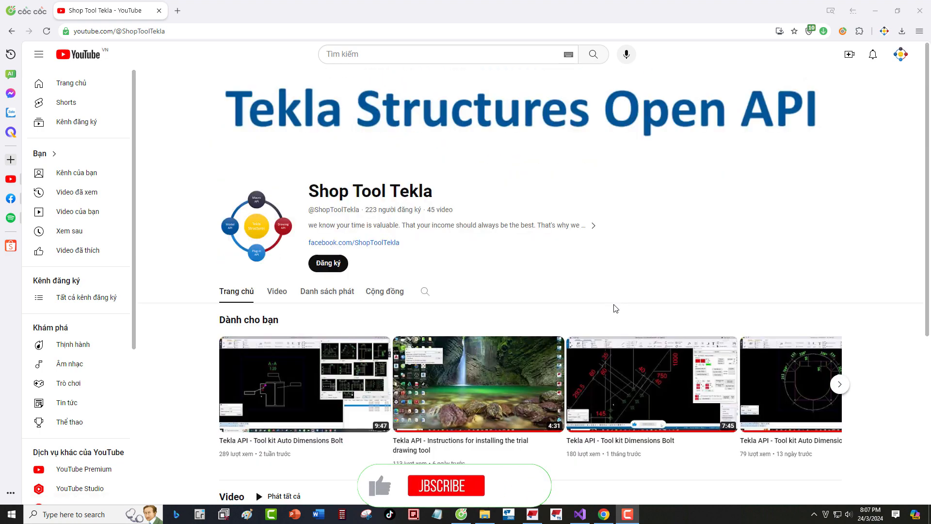
{"action": "left_click", "coordinate": [330, 263]}
{"action": "left_click", "coordinate": [369, 263]}
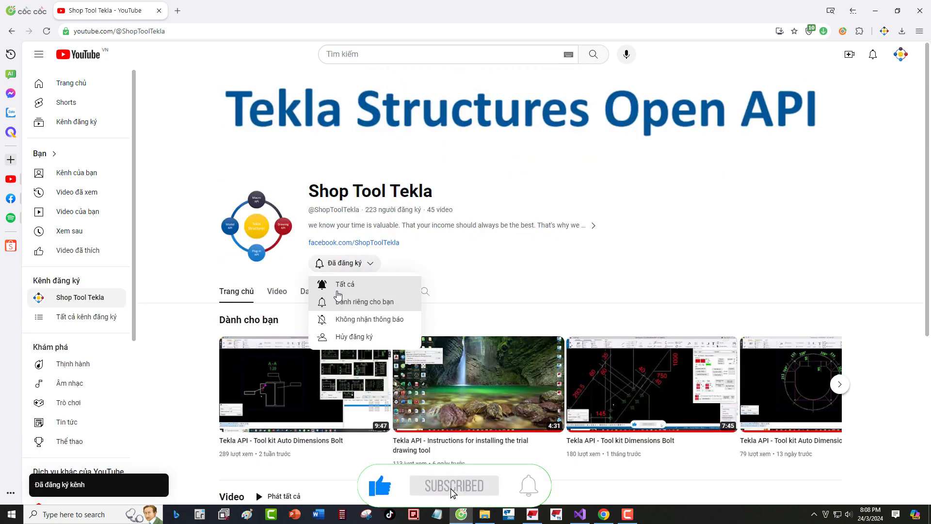
{"action": "left_click", "coordinate": [345, 284]}
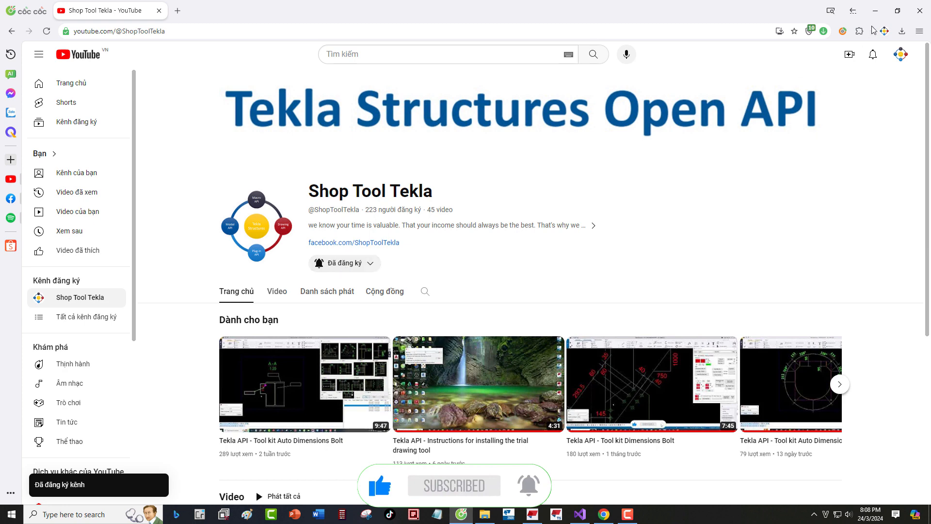
{"action": "left_click", "coordinate": [875, 10]}
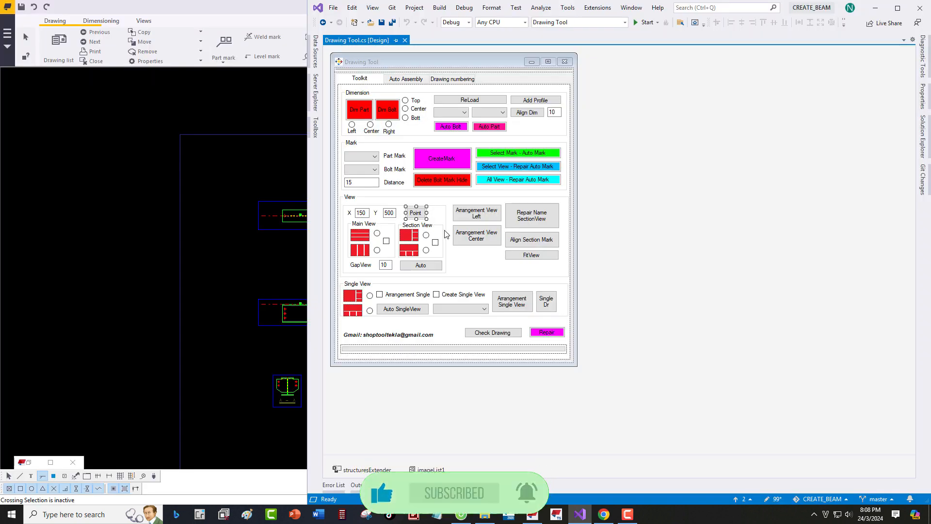
- Launch the Drawing Tool project from Visual Studio, acknowledge its activation notice and move its window clear of the drawing views
{"action": "left_click", "coordinate": [647, 24]}
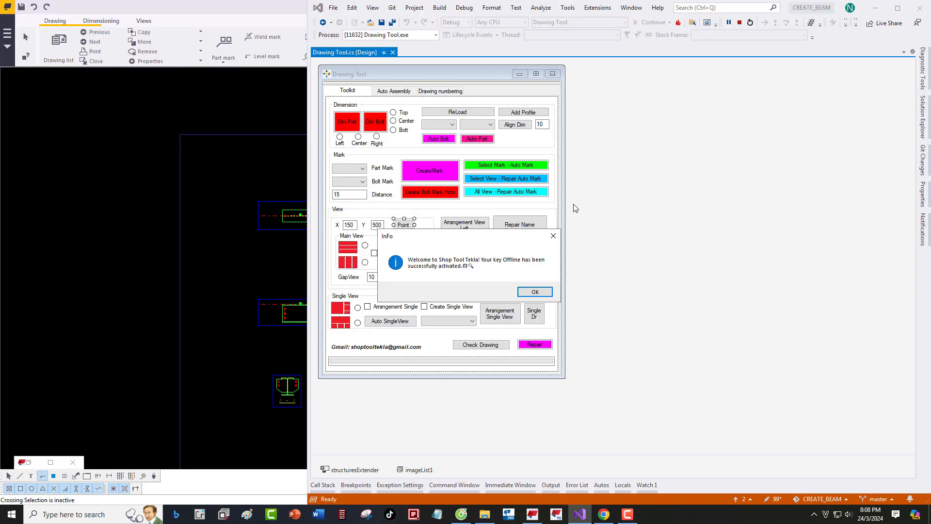
{"action": "left_click", "coordinate": [535, 291]}
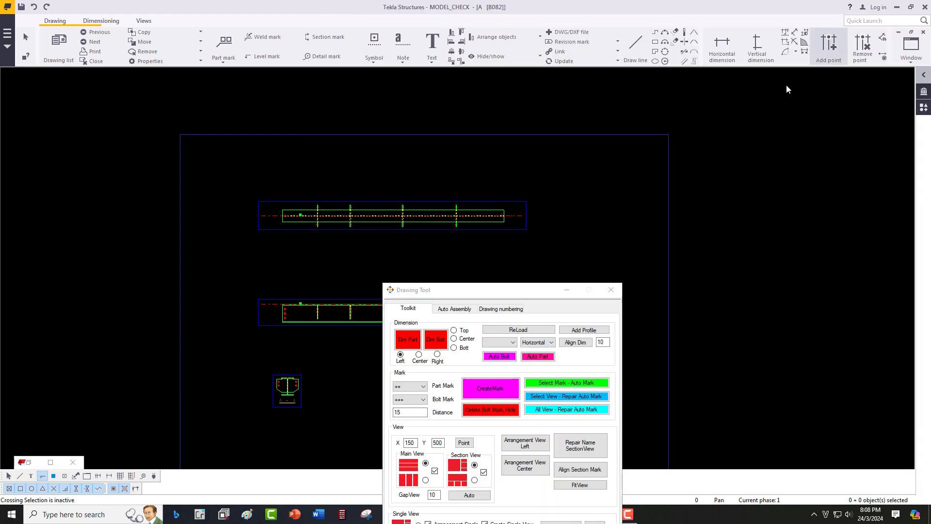
{"action": "mouse_move", "coordinate": [523, 291]}
{"action": "left_mouse_down"}
{"action": "mouse_move", "coordinate": [721, 207]}
{"action": "mouse_move", "coordinate": [794, 123]}
{"action": "left_mouse_up"}
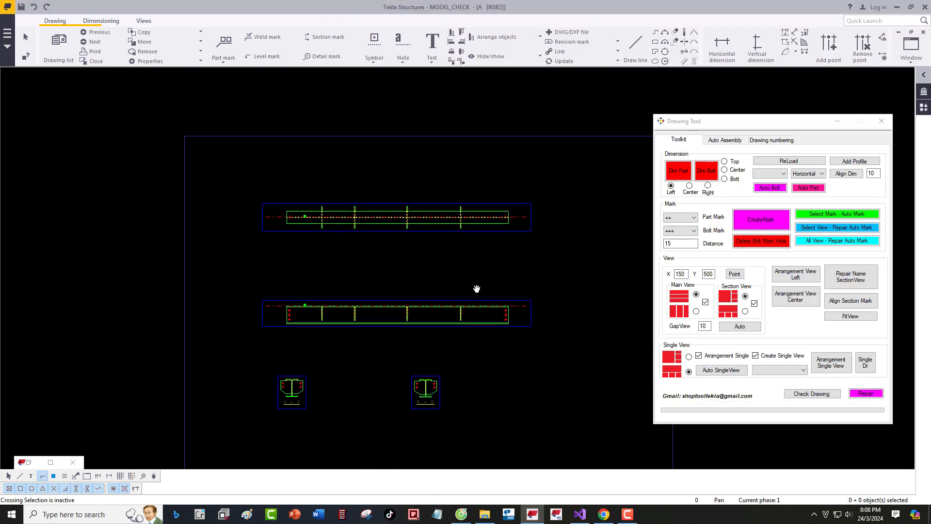
- Create marks on drawing B082 using part mark ++, bolt mark +++ and distance 15
{"action": "left_click", "coordinate": [679, 217]}
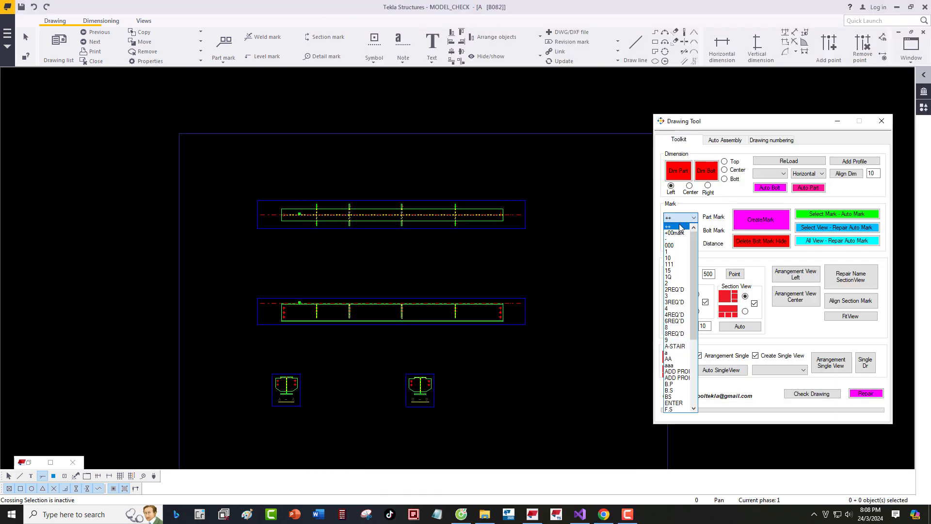
{"action": "left_click", "coordinate": [681, 219]}
{"action": "left_click", "coordinate": [681, 231]}
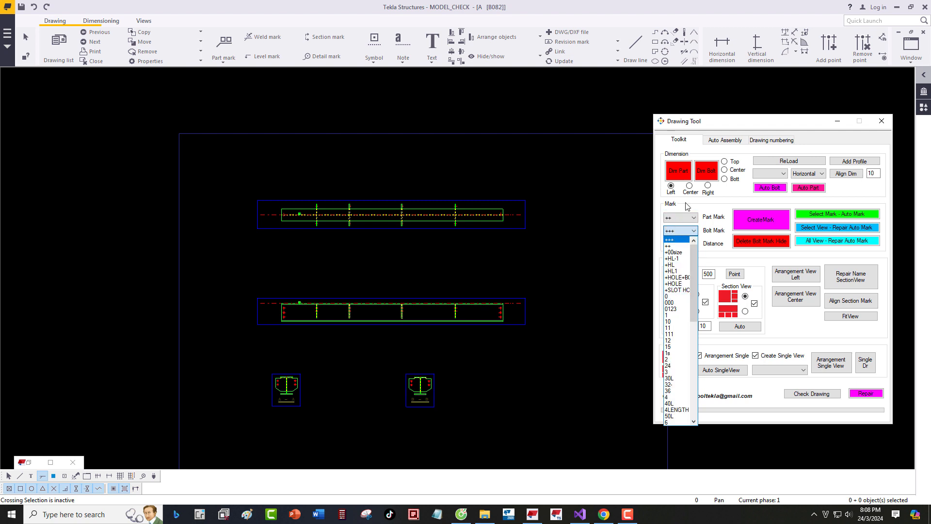
{"action": "left_click", "coordinate": [687, 206]}
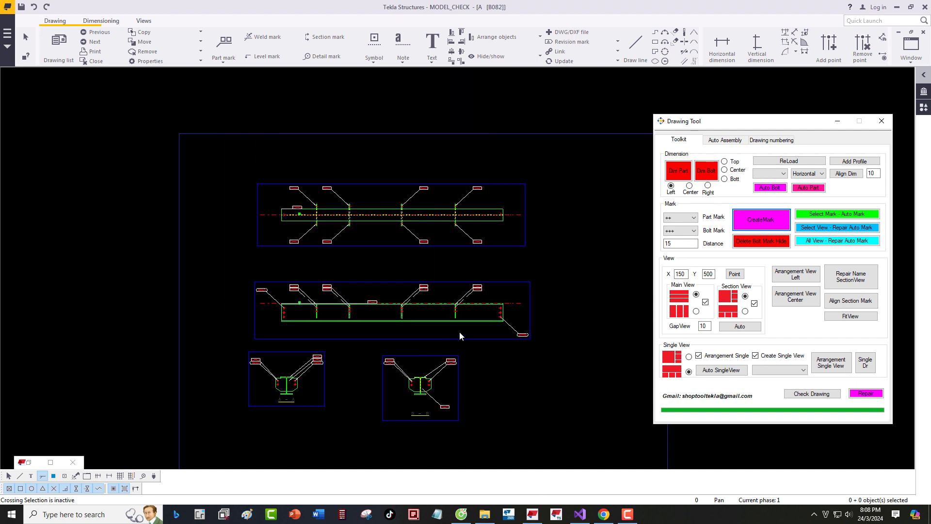
- Set the mark distance to 10 and recreate the part and bolt marks on drawing B082
{"action": "scroll", "coordinate": [473, 286], "scroll_direction": "up", "scroll_amount": 4}
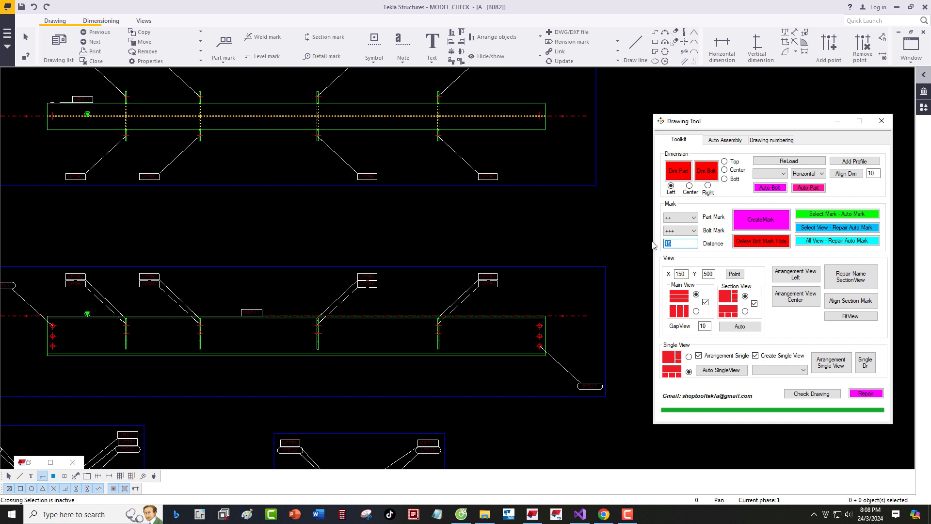
{"action": "left_click", "coordinate": [504, 286]}
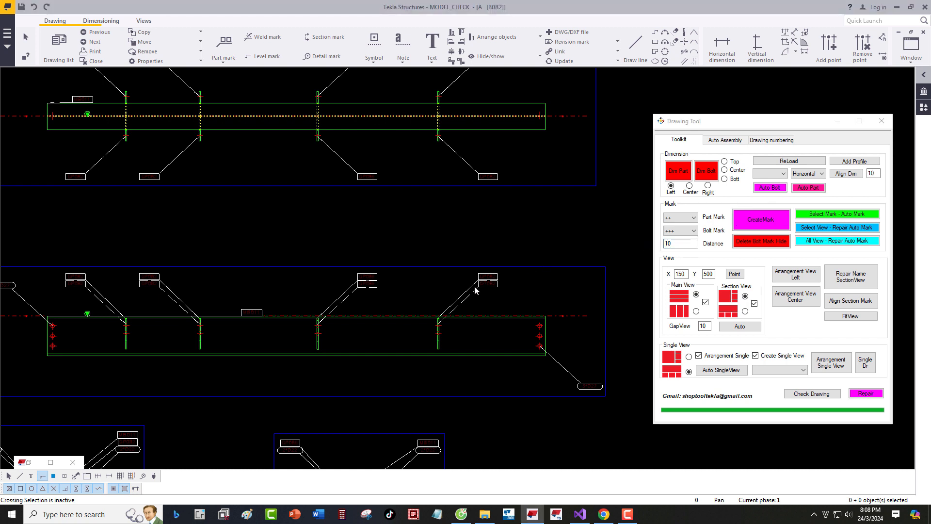
{"action": "scroll", "coordinate": [472, 291], "scroll_direction": "down", "scroll_amount": 3}
{"action": "scroll", "coordinate": [474, 264], "scroll_direction": "down", "scroll_amount": 2}
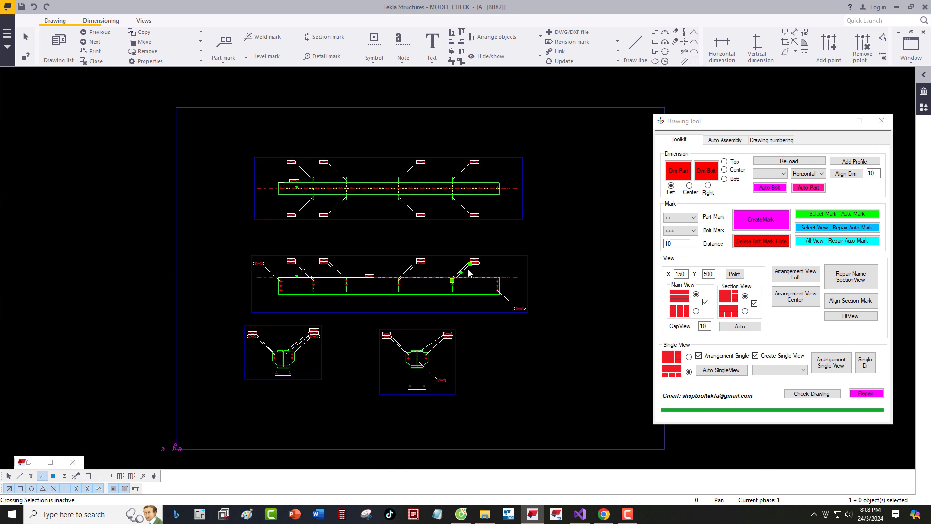
{"action": "left_click", "coordinate": [759, 219]}
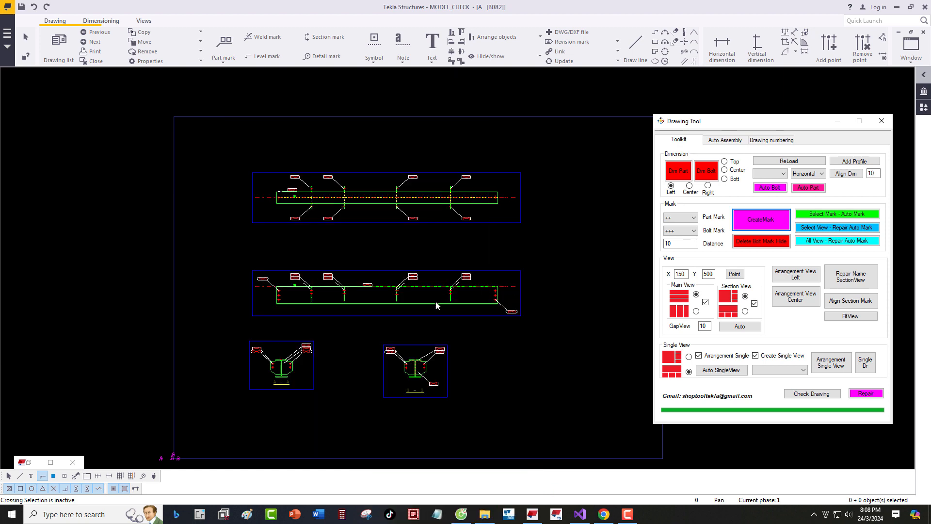
- Examine the placement and labels of the part and bolt marks in the main and section views of drawing B082
{"action": "scroll", "coordinate": [353, 260], "scroll_direction": "up", "scroll_amount": 6}
{"action": "scroll", "coordinate": [336, 263], "scroll_direction": "down", "scroll_amount": 4}
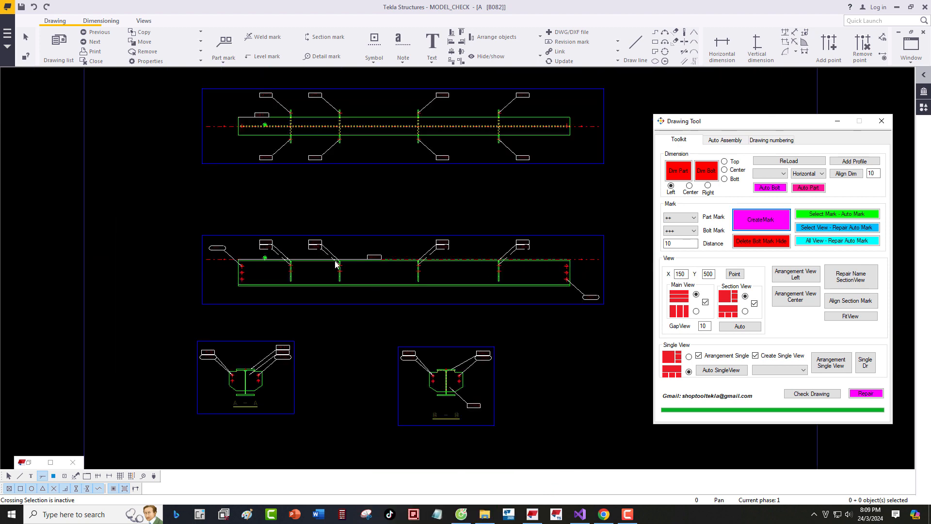
{"action": "scroll", "coordinate": [418, 351], "scroll_direction": "up", "scroll_amount": 3}
{"action": "scroll", "coordinate": [260, 364], "scroll_direction": "down", "scroll_amount": 2}
{"action": "scroll", "coordinate": [97, 357], "scroll_direction": "up", "scroll_amount": 6}
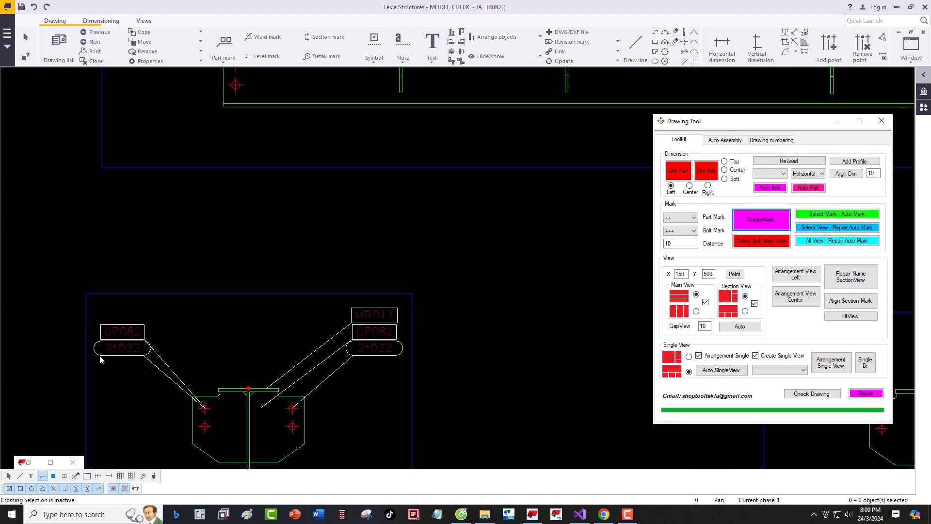
{"action": "scroll", "coordinate": [208, 359], "scroll_direction": "down", "scroll_amount": 5}
{"action": "scroll", "coordinate": [353, 183], "scroll_direction": "up", "scroll_amount": 2}
{"action": "scroll", "coordinate": [264, 155], "scroll_direction": "up", "scroll_amount": 3}
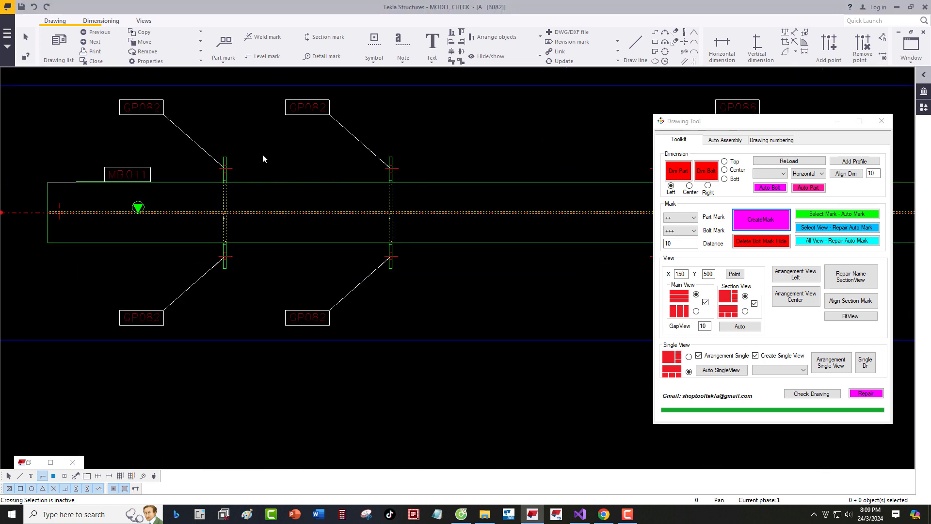
{"action": "scroll", "coordinate": [267, 209], "scroll_direction": "down", "scroll_amount": 2}
{"action": "scroll", "coordinate": [441, 198], "scroll_direction": "up", "scroll_amount": 4}
{"action": "scroll", "coordinate": [474, 156], "scroll_direction": "down", "scroll_amount": 5}
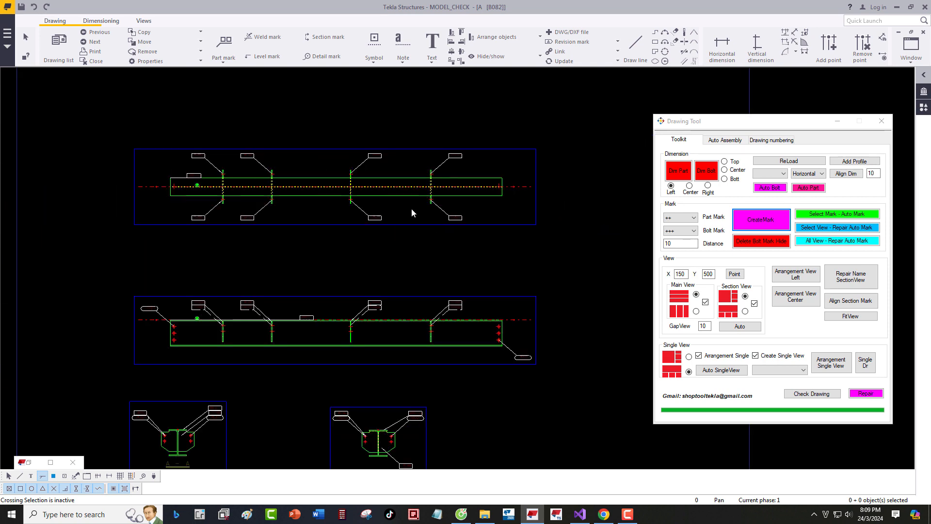
{"action": "scroll", "coordinate": [411, 208], "scroll_direction": "up", "scroll_amount": 2}
{"action": "scroll", "coordinate": [378, 209], "scroll_direction": "down", "scroll_amount": 3}
- Open the next drawing, keeping the changes to B082 with automatic updating disabled (Freeze) and no snapshot
{"action": "key", "text": "ctrl+Page_Down"}
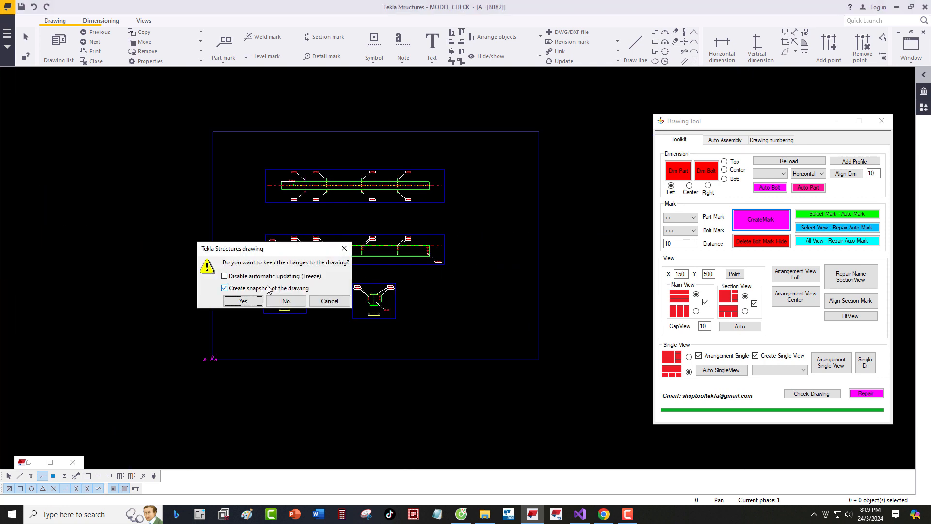
{"action": "left_click", "coordinate": [242, 276]}
{"action": "left_click", "coordinate": [243, 288]}
{"action": "left_click", "coordinate": [248, 301]}
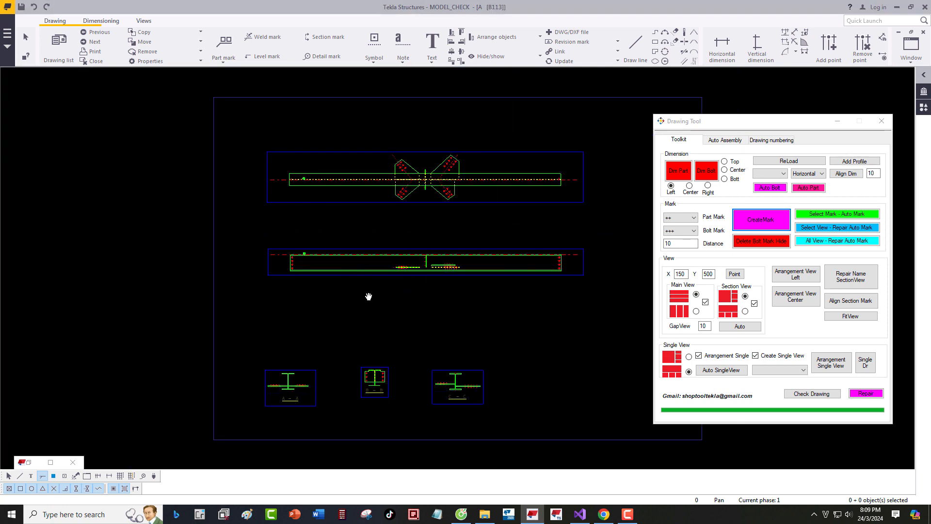
- Create part and bolt marks in all views of drawing B113 at distance 10
{"action": "middle_click_drag", "start_coordinate": [368, 296], "coordinate": [325, 315]}
{"action": "middle_click_drag", "start_coordinate": [405, 319], "coordinate": [379, 319]}
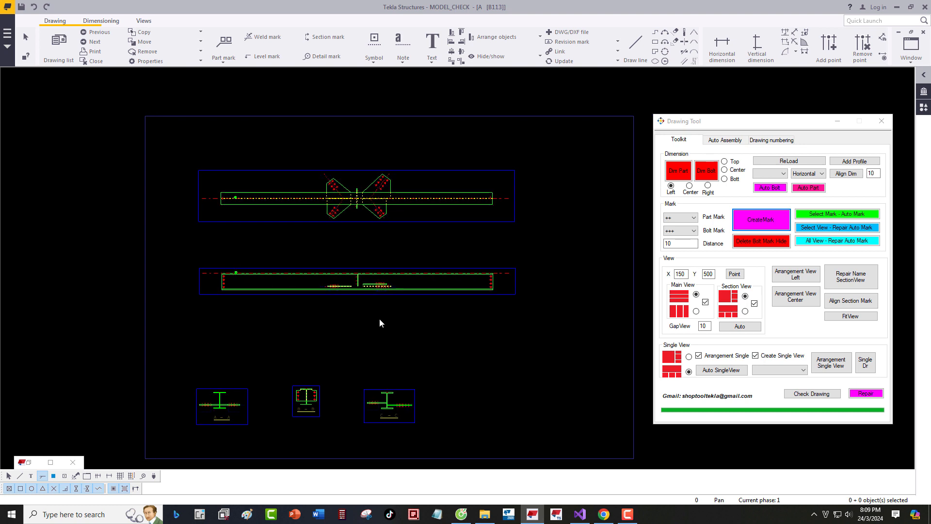
{"action": "left_click", "coordinate": [775, 227]}
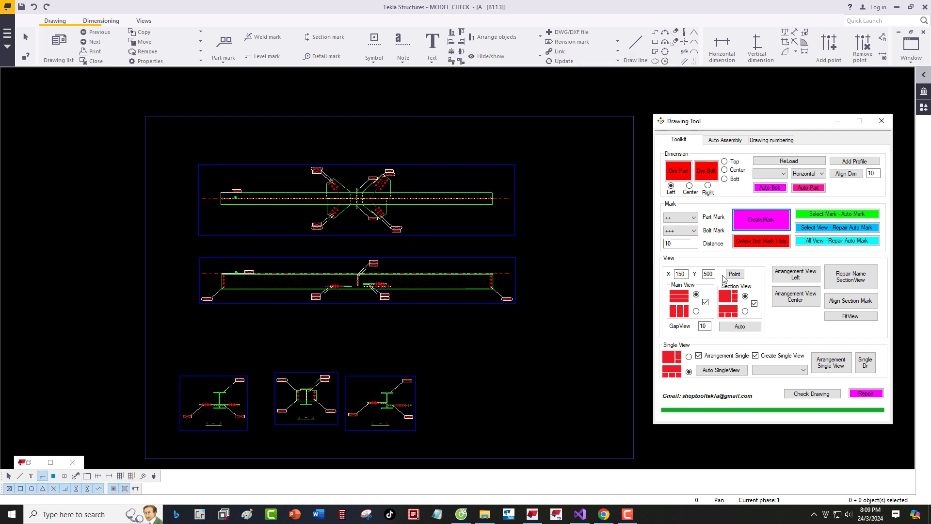
- Pick the arrangement start point near the sheet's upper-left corner and automatically arrange the views with section views in a row beneath the main views
{"action": "left_click", "coordinate": [193, 163]}
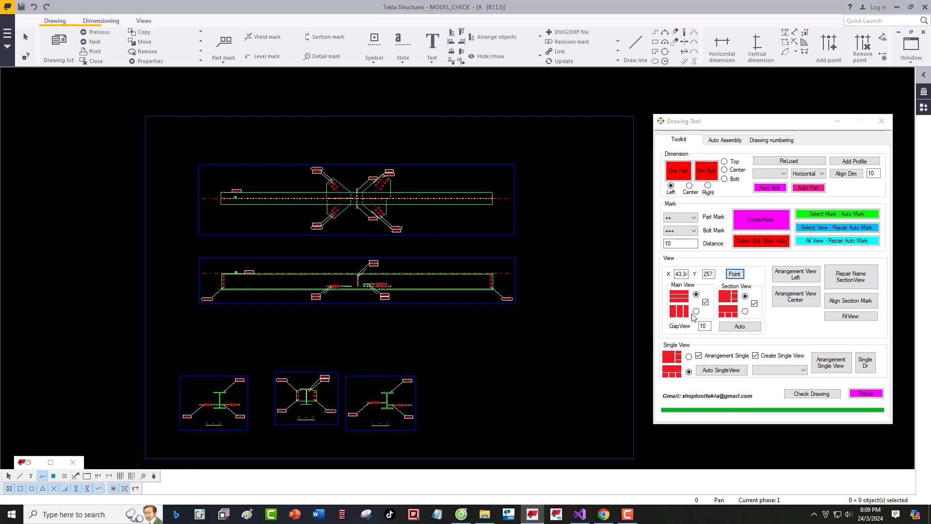
{"action": "left_click", "coordinate": [745, 312]}
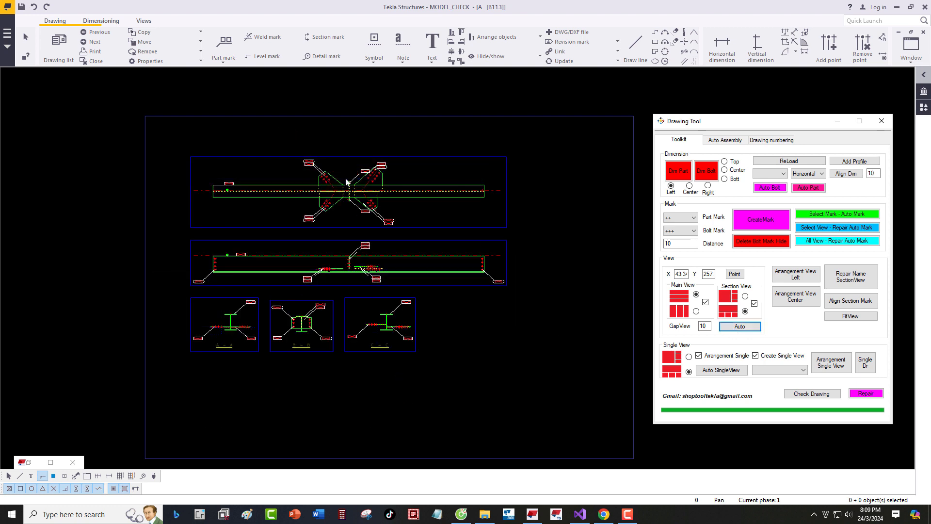
- Keep the changes to B113 with automatic updating frozen, and create part and bolt marks on the next drawing, G008
{"action": "key", "text": "ctrl+Page_Down"}
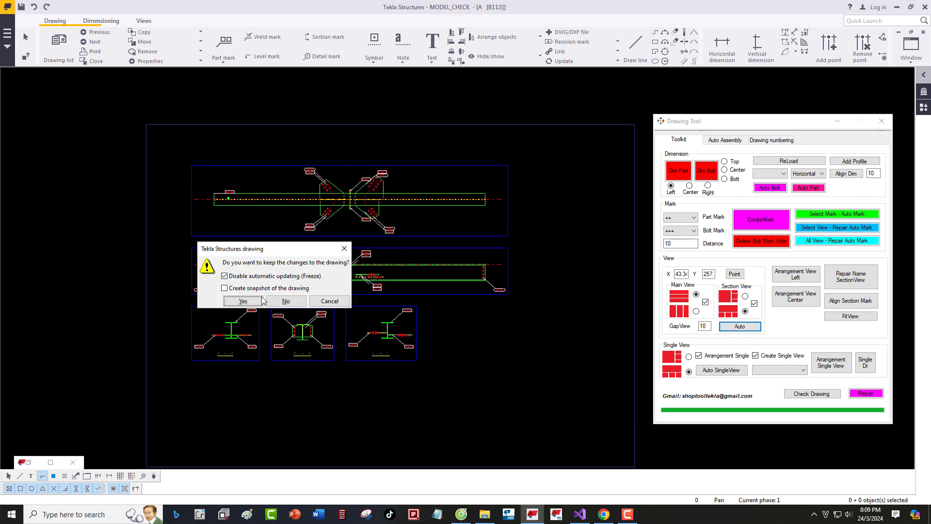
{"action": "left_click", "coordinate": [242, 301]}
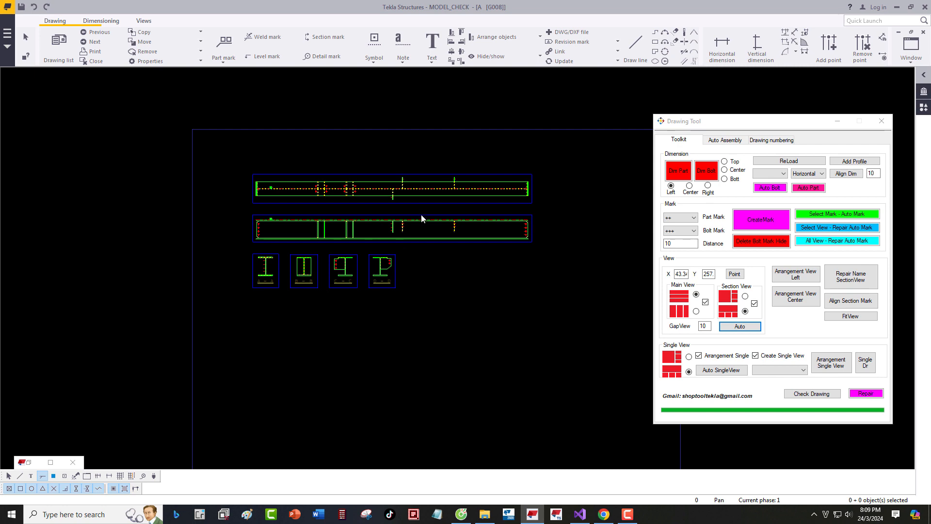
{"action": "scroll", "coordinate": [409, 218], "scroll_direction": "up", "scroll_amount": 2}
{"action": "left_click", "coordinate": [760, 220]}
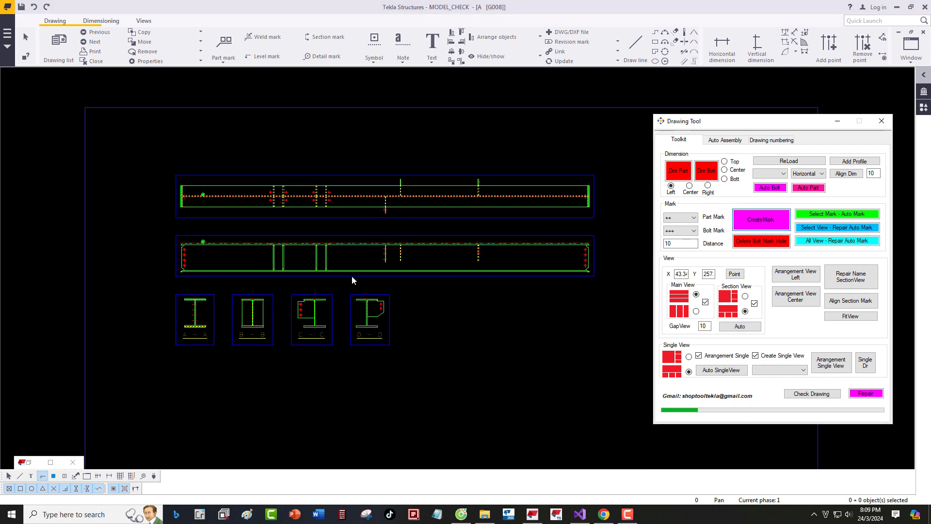
{"action": "scroll", "coordinate": [351, 275], "scroll_direction": "down", "scroll_amount": 5}
{"action": "scroll", "coordinate": [353, 275], "scroll_direction": "up", "scroll_amount": 10}
{"action": "scroll", "coordinate": [355, 275], "scroll_direction": "down", "scroll_amount": 5}
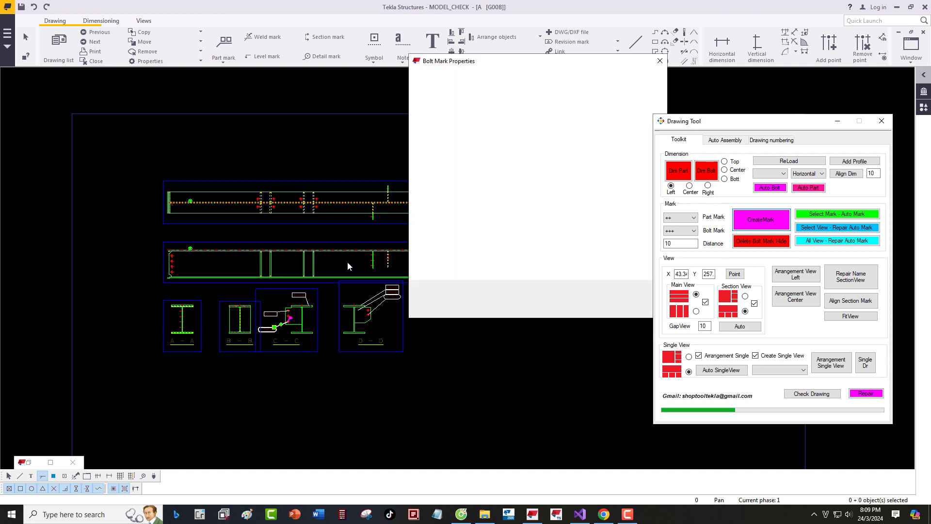
- Automatically arrange the overlapping main and section views of drawing G008 with a view gap of 10
{"action": "scroll", "coordinate": [313, 261], "scroll_direction": "down", "scroll_amount": 2}
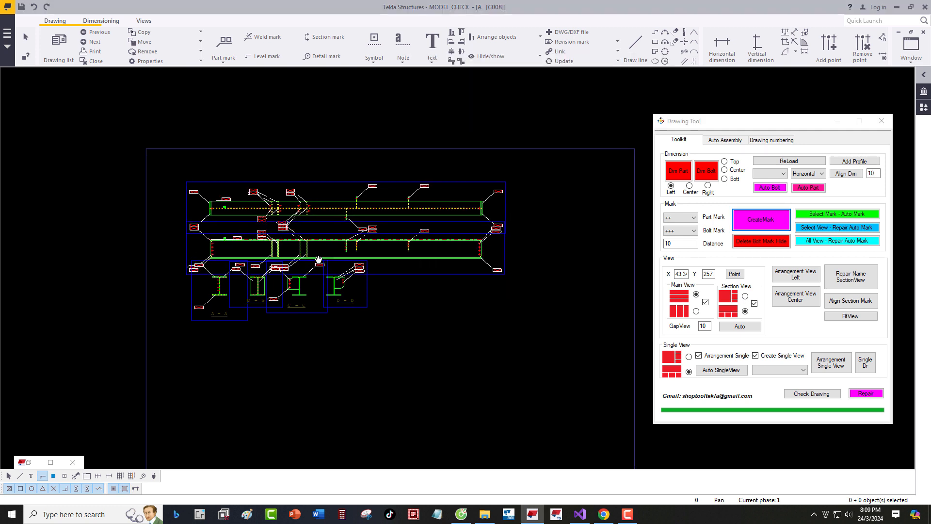
{"action": "left_click", "coordinate": [740, 326]}
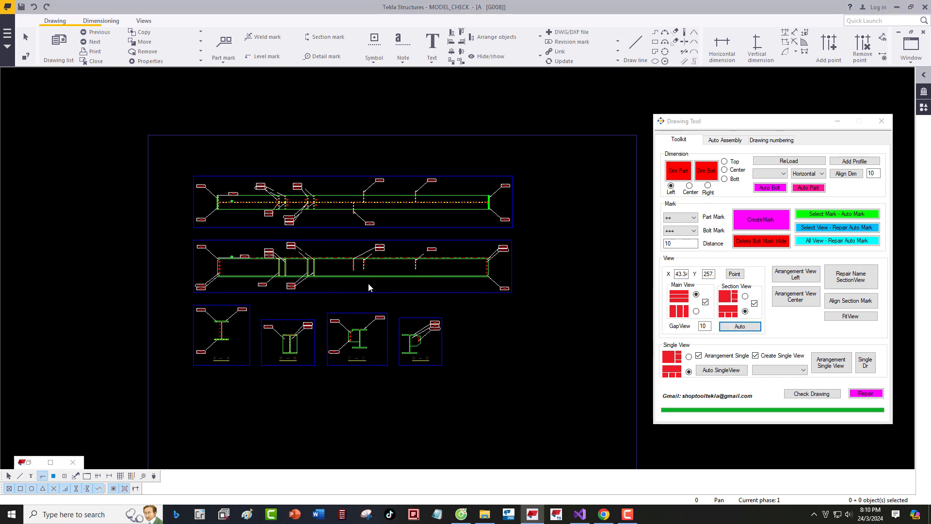
- Examine the stacked part and bolt marks and their leader lines in the rearranged views of drawing G008
{"action": "scroll", "coordinate": [293, 183], "scroll_direction": "up", "scroll_amount": 3}
{"action": "scroll", "coordinate": [269, 299], "scroll_direction": "down", "scroll_amount": 2}
{"action": "scroll", "coordinate": [277, 321], "scroll_direction": "up", "scroll_amount": 3}
{"action": "scroll", "coordinate": [291, 237], "scroll_direction": "up", "scroll_amount": 2}
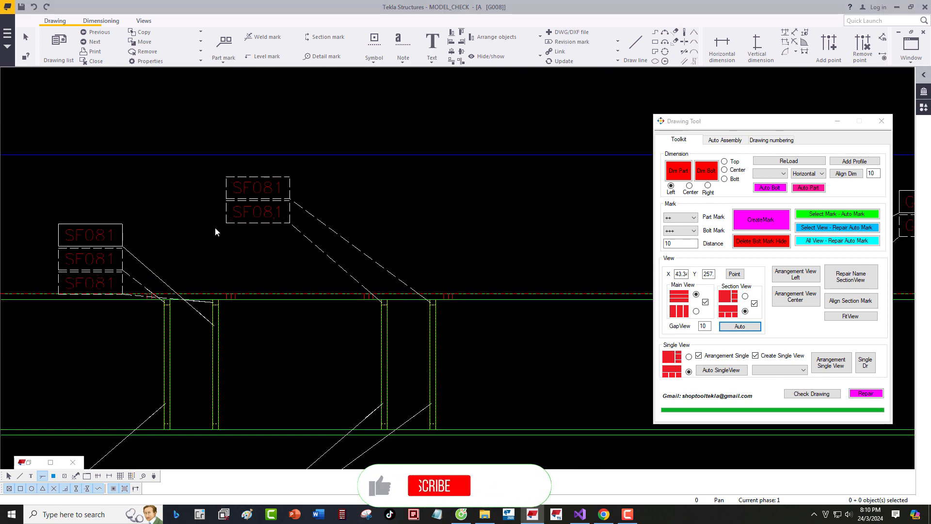
{"action": "scroll", "coordinate": [243, 228], "scroll_direction": "down", "scroll_amount": 4}
{"action": "scroll", "coordinate": [384, 366], "scroll_direction": "up", "scroll_amount": 3}
{"action": "scroll", "coordinate": [434, 335], "scroll_direction": "down", "scroll_amount": 2}
{"action": "scroll", "coordinate": [479, 261], "scroll_direction": "down", "scroll_amount": 2}
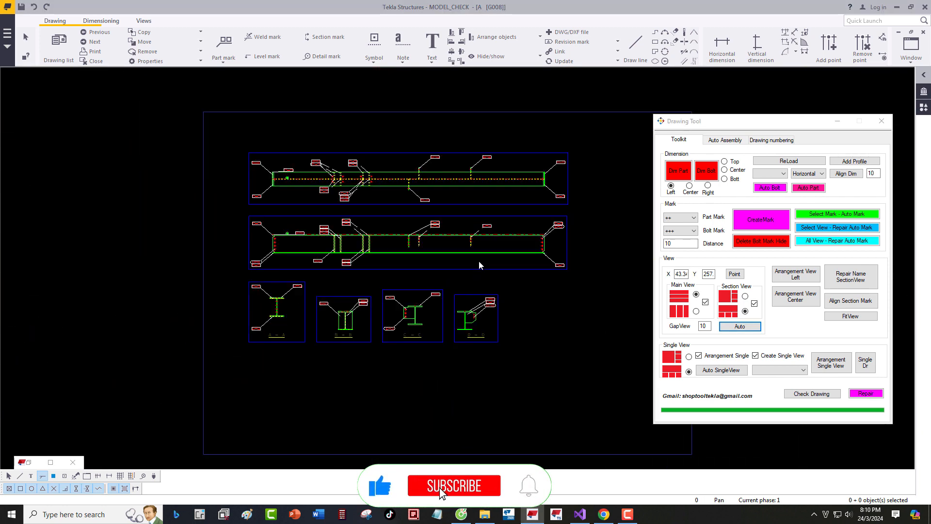
{"action": "scroll", "coordinate": [558, 229], "scroll_direction": "up", "scroll_amount": 3}
{"action": "scroll", "coordinate": [589, 197], "scroll_direction": "up", "scroll_amount": 2}
{"action": "scroll", "coordinate": [589, 197], "scroll_direction": "up", "scroll_amount": 1}
{"action": "scroll", "coordinate": [463, 213], "scroll_direction": "down", "scroll_amount": 3}
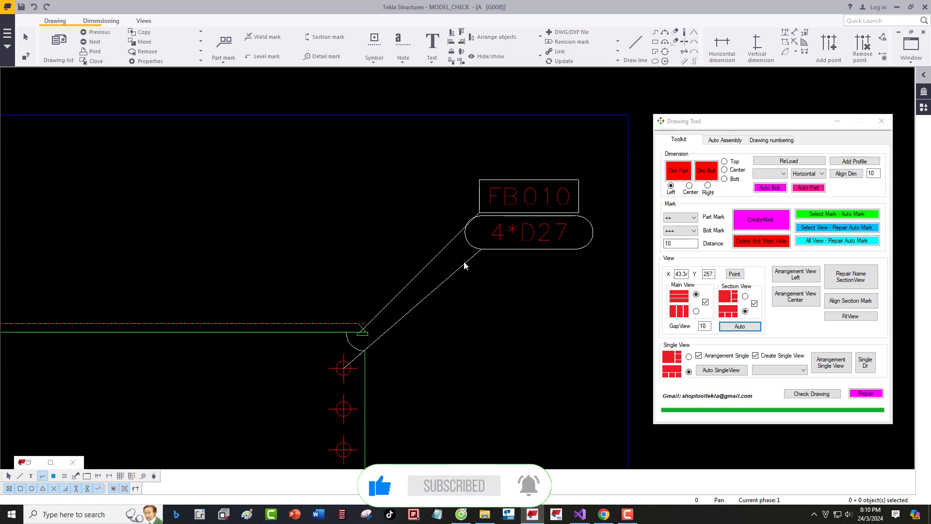
- Keep the changes to G008 with automatic updating frozen, and create part and bolt marks on drawing G012
{"action": "scroll", "coordinate": [467, 175], "scroll_direction": "up", "scroll_amount": 2}
{"action": "scroll", "coordinate": [467, 174], "scroll_direction": "down", "scroll_amount": 3}
{"action": "scroll", "coordinate": [161, 224], "scroll_direction": "down", "scroll_amount": 1}
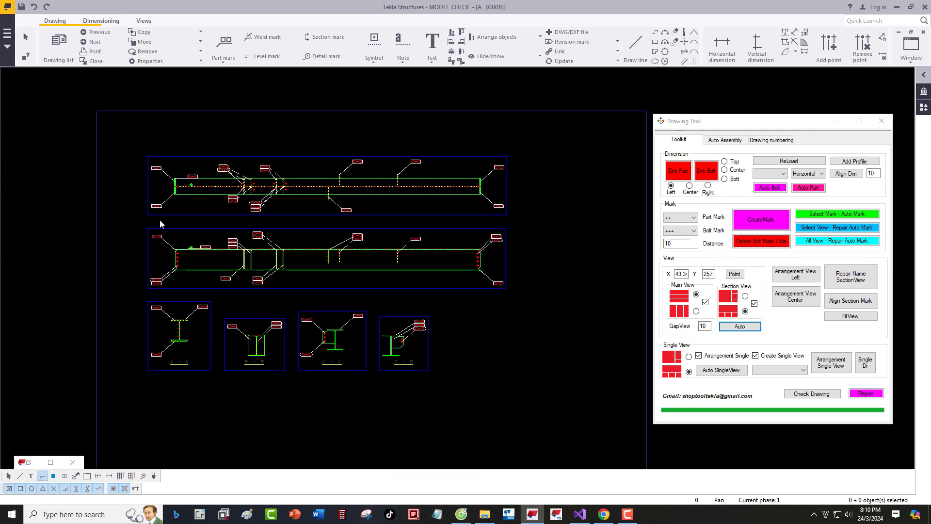
{"action": "key", "text": "ctrl+Page_Down"}
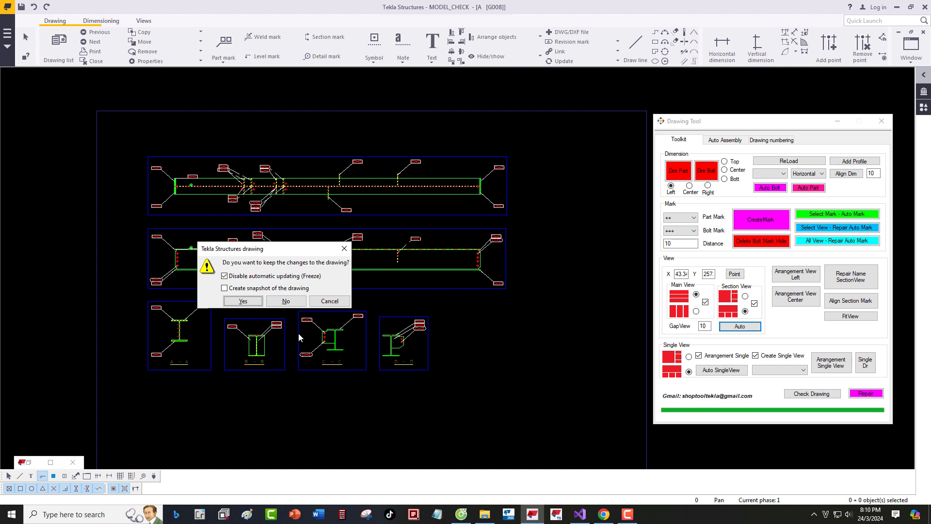
{"action": "left_click", "coordinate": [249, 302]}
{"action": "middle_click_drag", "start_coordinate": [386, 314], "coordinate": [333, 296]}
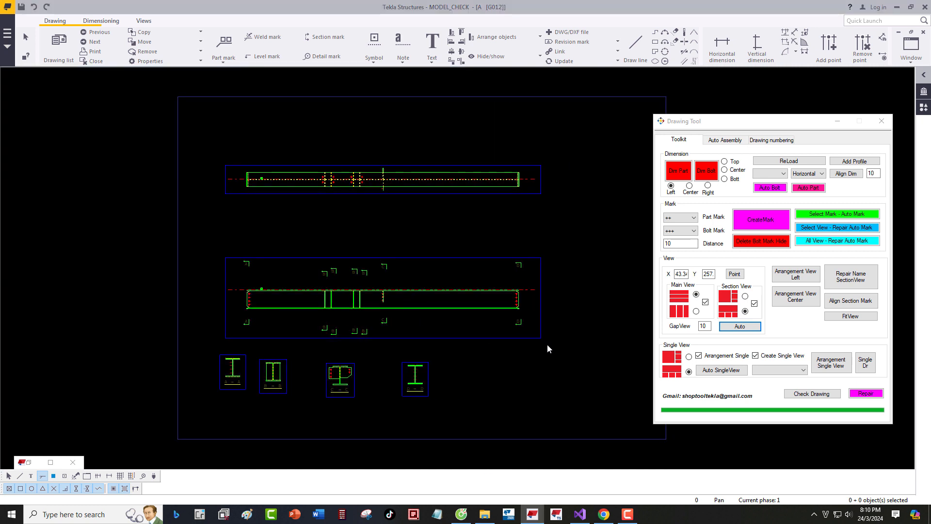
{"action": "left_click", "coordinate": [761, 220]}
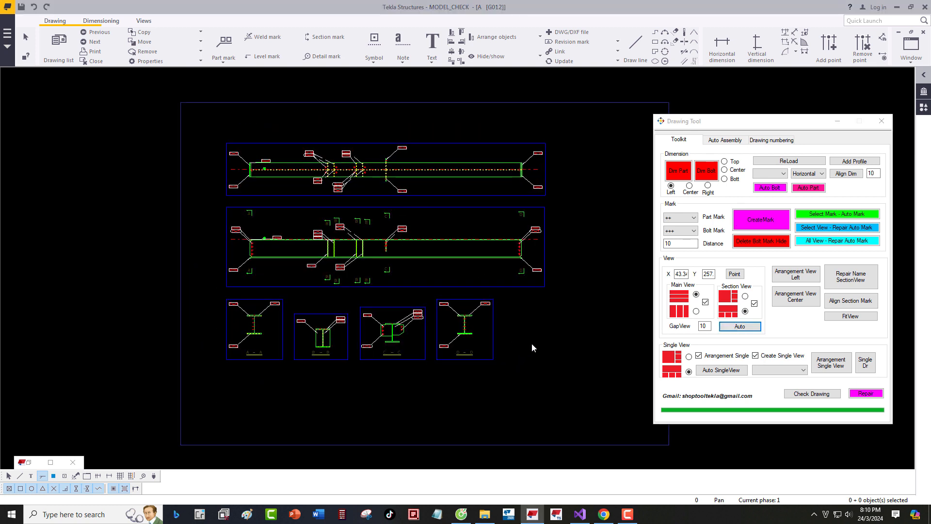
- Keep the changes to G012 and create part and bolt marks on the next drawing, G019
{"action": "left_click", "coordinate": [243, 303]}
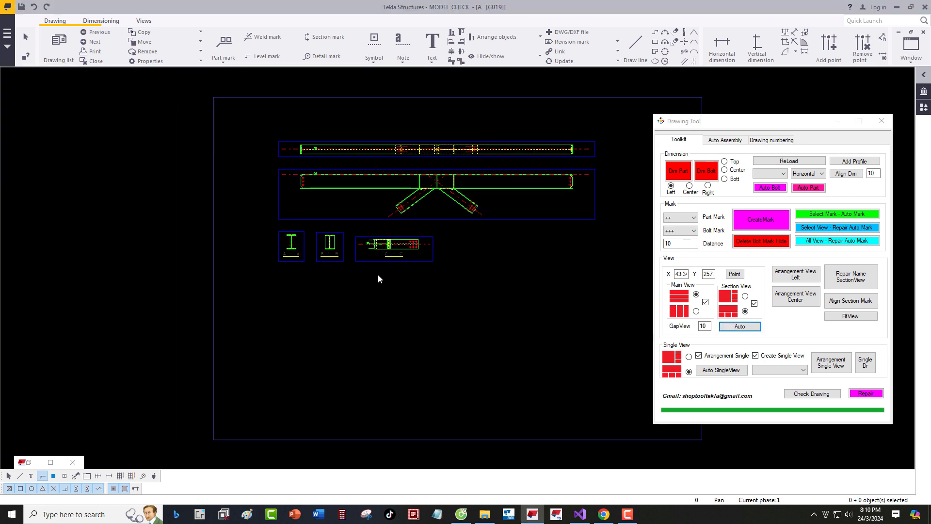
{"action": "middle_click_drag", "start_coordinate": [328, 188], "coordinate": [301, 204]}
{"action": "mouse_move", "coordinate": [390, 219]}
{"action": "middle_mouse_down"}
{"action": "mouse_move", "coordinate": [365, 251]}
{"action": "mouse_move", "coordinate": [356, 246]}
{"action": "middle_mouse_up"}
{"action": "scroll", "coordinate": [386, 232], "scroll_direction": "up", "scroll_amount": 2}
{"action": "scroll", "coordinate": [334, 251], "scroll_direction": "down", "scroll_amount": 2}
{"action": "left_click", "coordinate": [768, 226]}
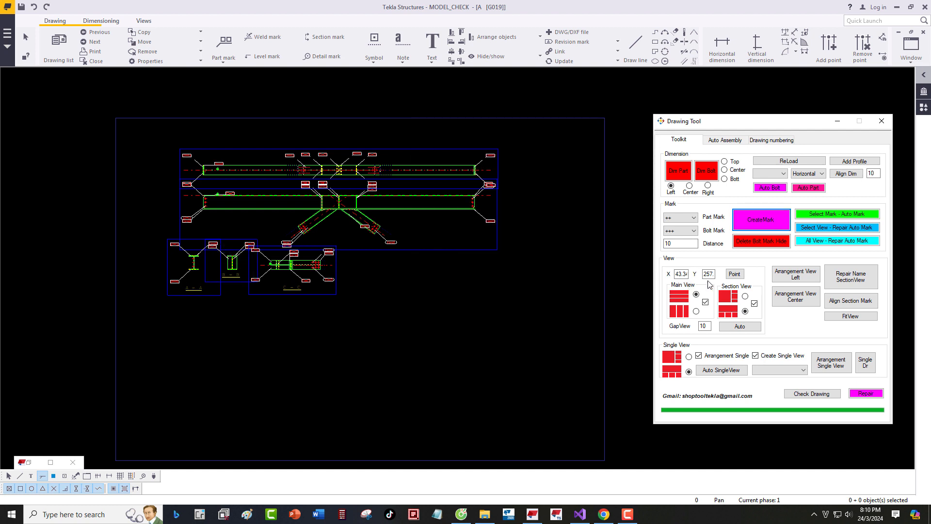
- Automatically arrange the overlapping main and section views of drawing G019 with a view gap of 10, and check the marks
{"action": "left_click", "coordinate": [745, 324]}
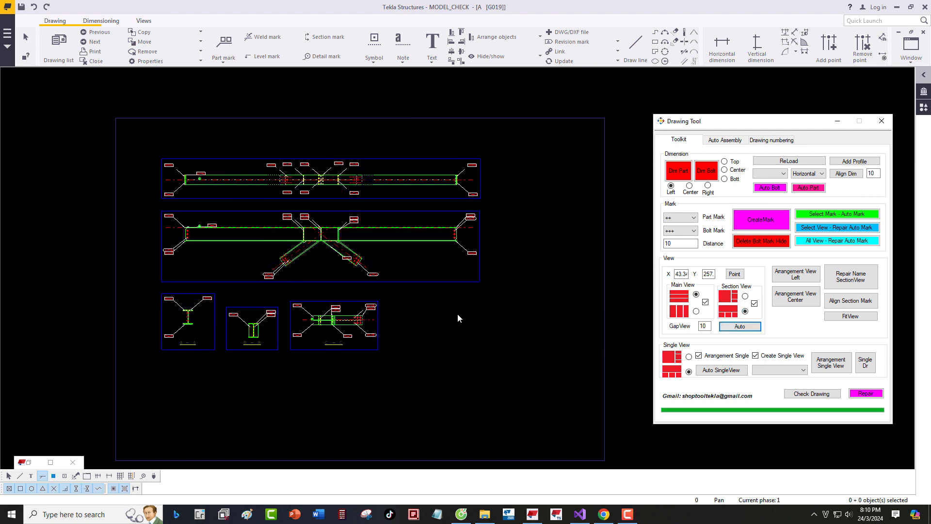
{"action": "scroll", "coordinate": [322, 224], "scroll_direction": "up", "scroll_amount": 8}
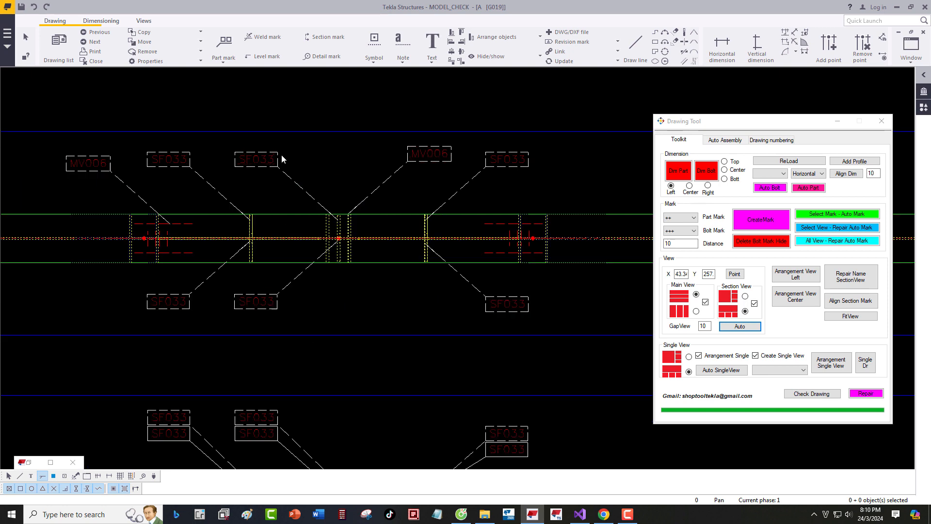
{"action": "scroll", "coordinate": [450, 229], "scroll_direction": "down", "scroll_amount": 8}
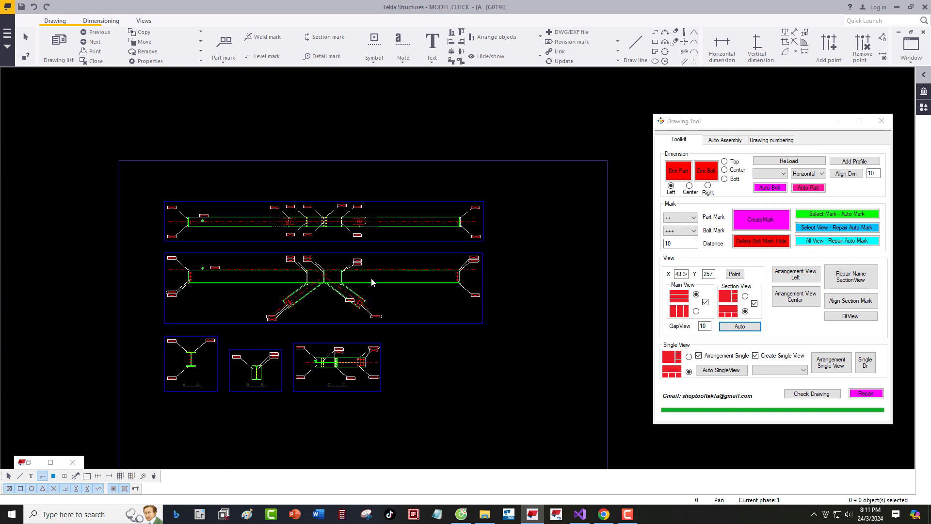
{"action": "scroll", "coordinate": [292, 286], "scroll_direction": "up", "scroll_amount": 7}
{"action": "scroll", "coordinate": [330, 245], "scroll_direction": "down", "scroll_amount": 2}
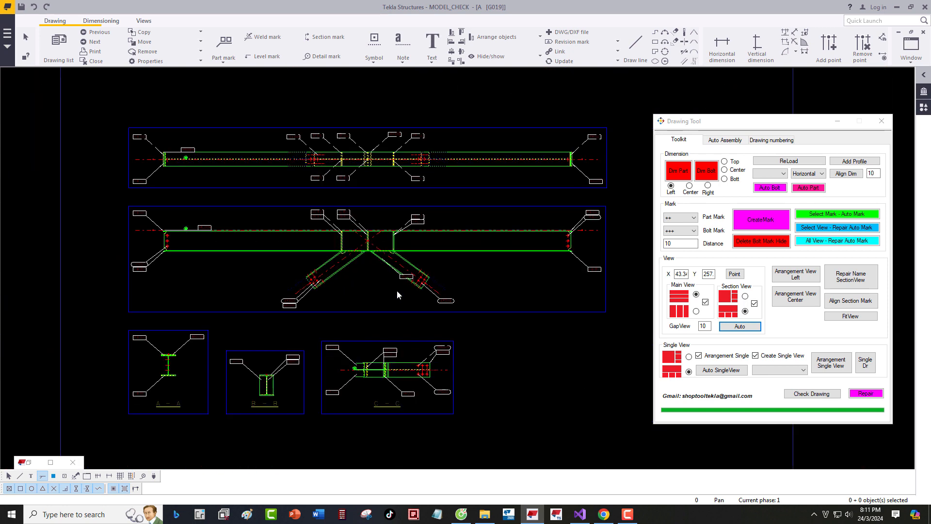
{"action": "middle_click_drag", "start_coordinate": [387, 287], "coordinate": [369, 258]}
{"action": "scroll", "coordinate": [368, 259], "scroll_direction": "down", "scroll_amount": 1}
- Keep the changes to G019 with automatic updating frozen, and create part and bolt marks on drawing P022
{"action": "key", "text": "ctrl+Page_Down"}
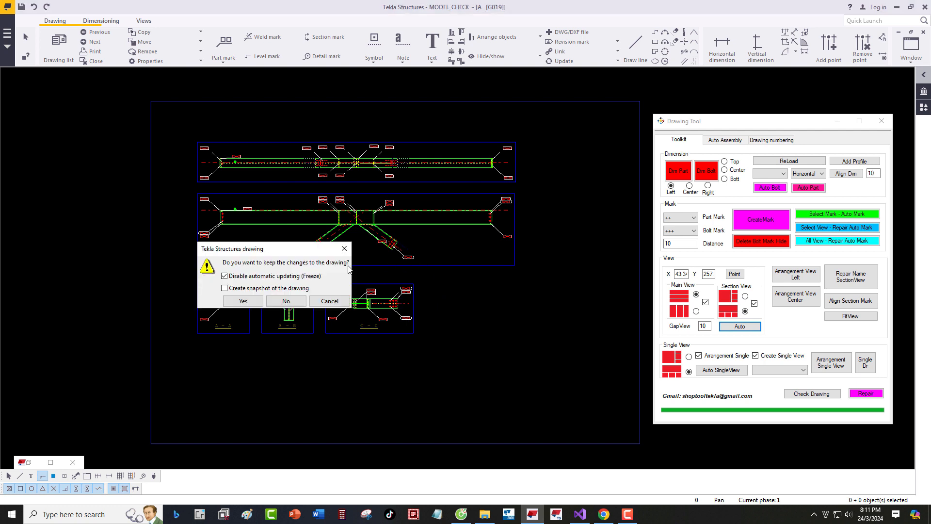
{"action": "left_click", "coordinate": [243, 301]}
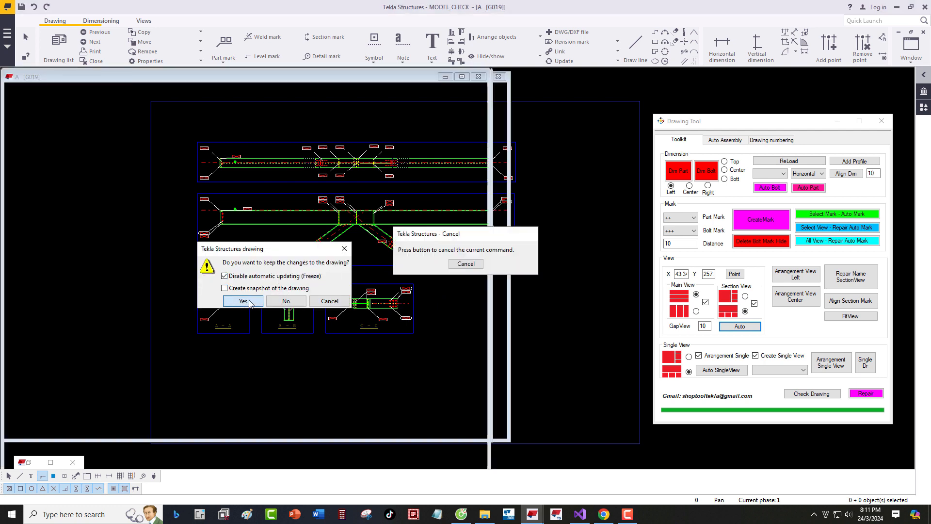
{"action": "middle_click_drag", "start_coordinate": [324, 286], "coordinate": [314, 287]}
{"action": "middle_click_drag", "start_coordinate": [352, 261], "coordinate": [337, 252]}
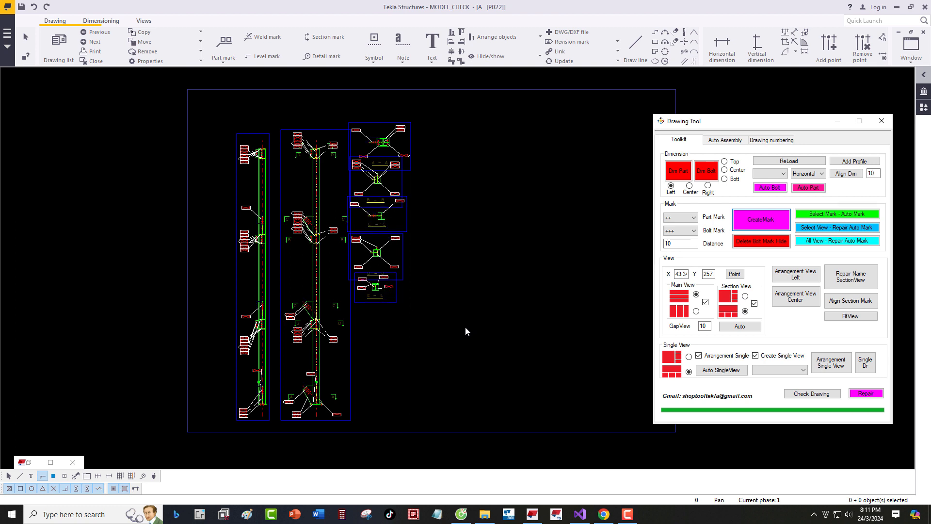
- Pick a start point near the sheet's upper-left corner and automatically arrange P022 with side-by-side main views and section views in a column beside them
{"action": "left_click", "coordinate": [734, 273]}
{"action": "left_click", "coordinate": [180, 430]}
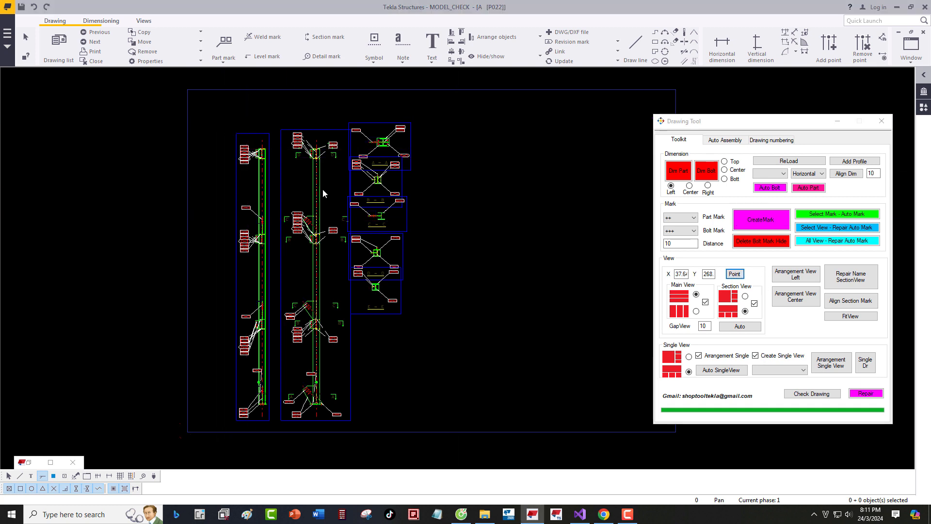
{"action": "left_click", "coordinate": [745, 296]}
{"action": "left_click", "coordinate": [740, 326]}
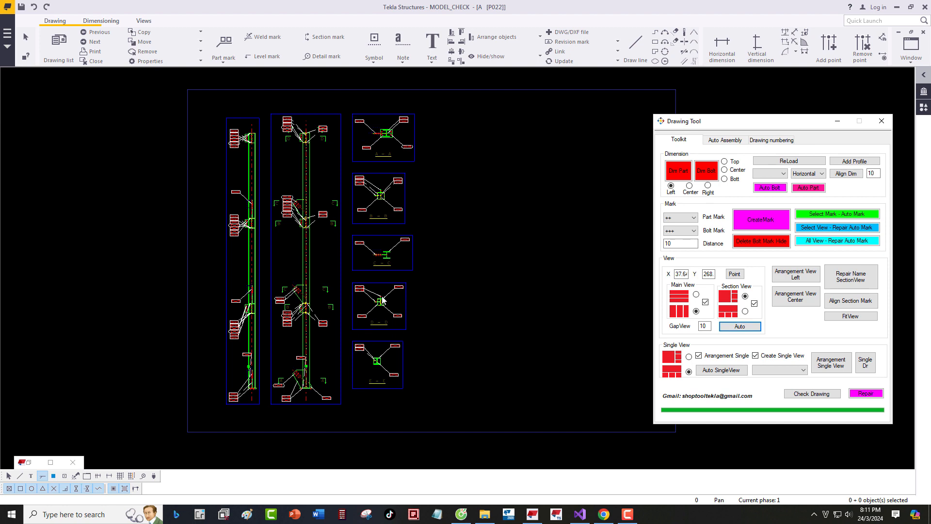
- Examine the part and bolt marks and their leader lines at the connections along the main views of drawing P022
{"action": "scroll", "coordinate": [262, 140], "scroll_direction": "up", "scroll_amount": 6}
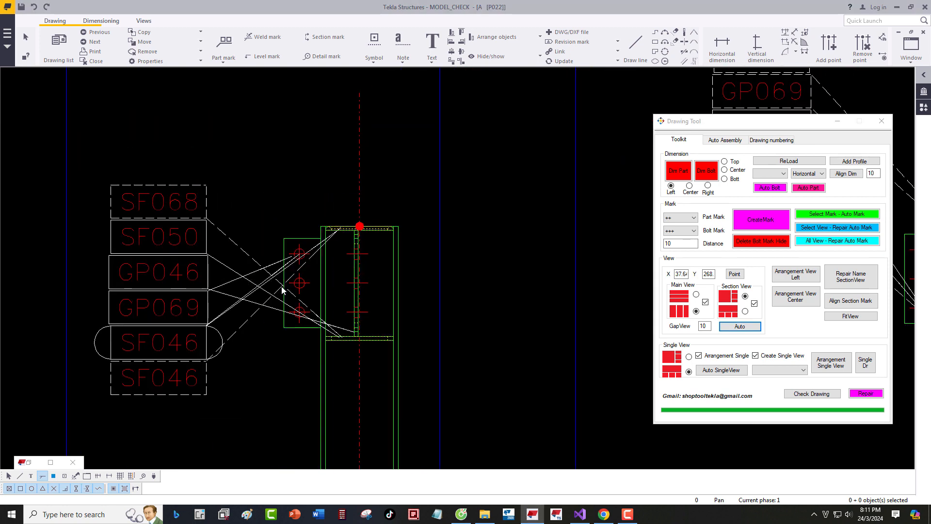
{"action": "scroll", "coordinate": [281, 290], "scroll_direction": "down", "scroll_amount": 3}
{"action": "scroll", "coordinate": [285, 268], "scroll_direction": "down", "scroll_amount": 4}
{"action": "scroll", "coordinate": [294, 298], "scroll_direction": "up", "scroll_amount": 6}
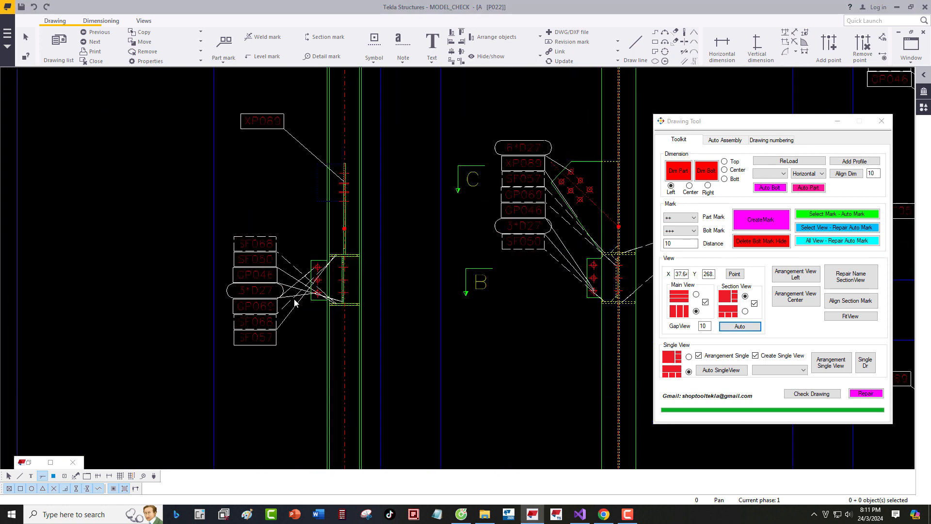
{"action": "scroll", "coordinate": [306, 289], "scroll_direction": "down", "scroll_amount": 3}
{"action": "scroll", "coordinate": [307, 289], "scroll_direction": "down", "scroll_amount": 5}
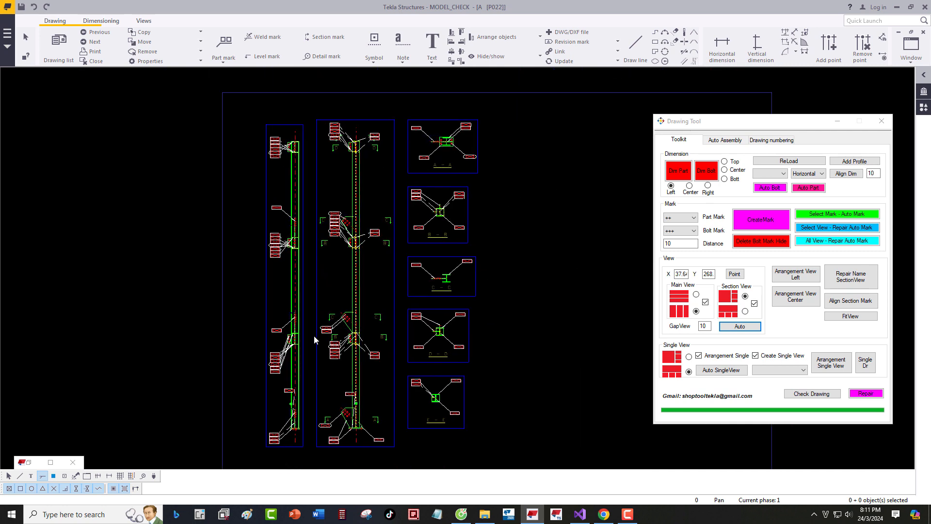
{"action": "scroll", "coordinate": [294, 284], "scroll_direction": "up", "scroll_amount": 4}
{"action": "middle_click_drag", "start_coordinate": [250, 246], "coordinate": [262, 302]}
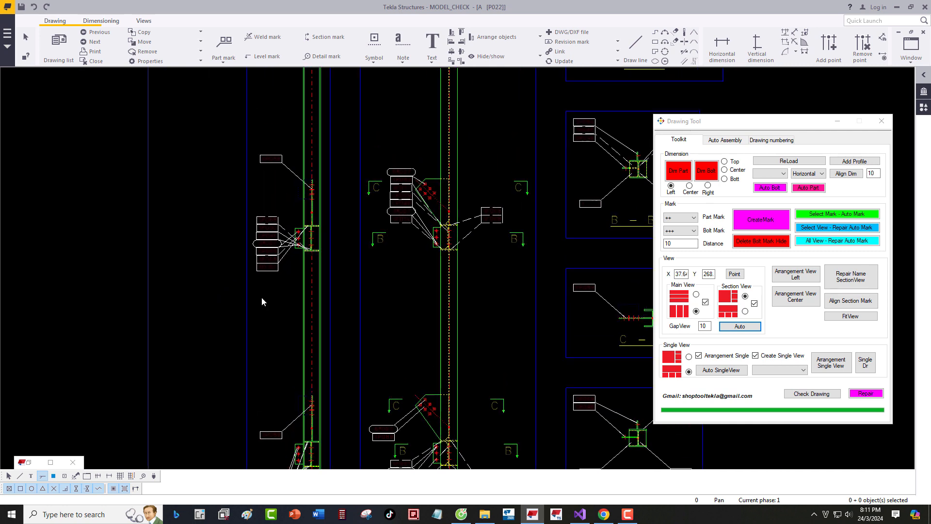
- Select the first main view of P022 and automatically repair the placement of its marks
{"action": "key", "text": "F2"}
{"action": "left_click", "coordinate": [246, 279]}
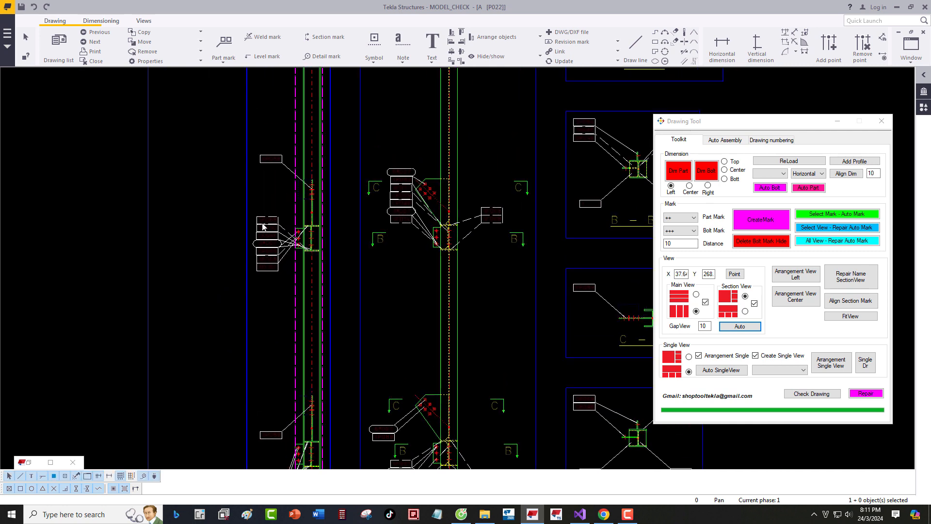
{"action": "scroll", "coordinate": [262, 224], "scroll_direction": "up", "scroll_amount": 3}
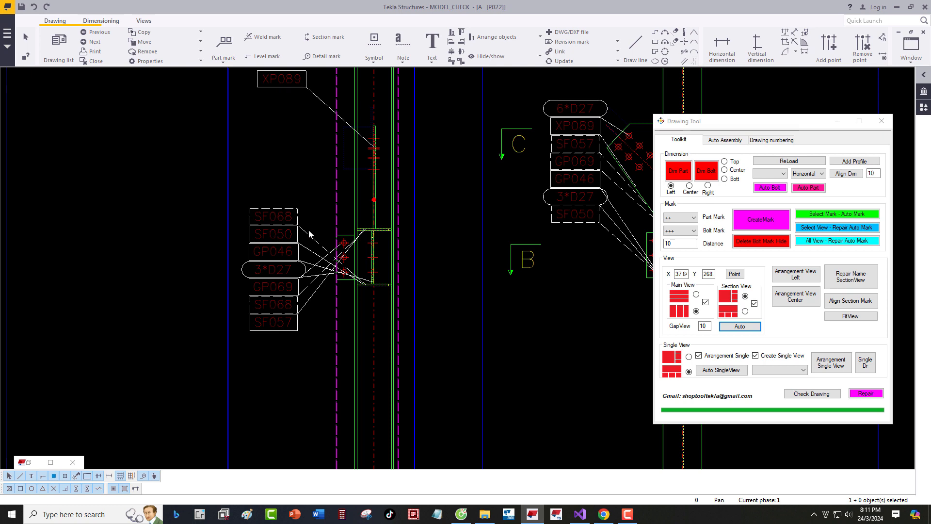
{"action": "left_click", "coordinate": [838, 231]}
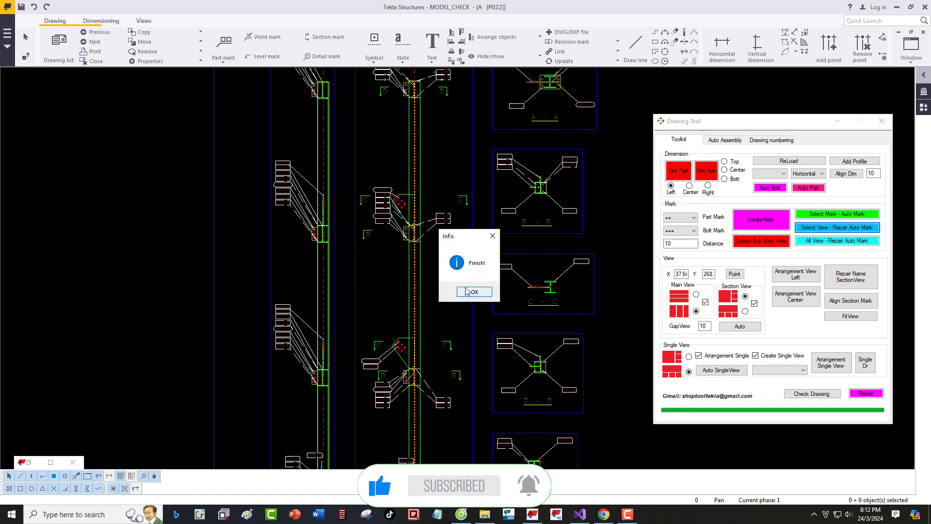
{"action": "left_click", "coordinate": [467, 290]}
- Examine the repaired mark stacks and leader lines in P022's first main view and compare them with the second main view
{"action": "scroll", "coordinate": [341, 286], "scroll_direction": "up", "scroll_amount": 5}
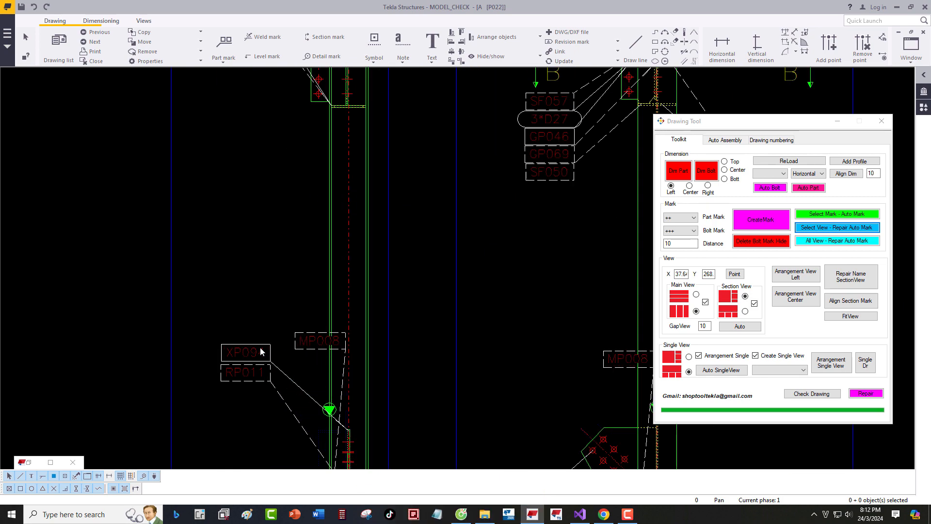
{"action": "scroll", "coordinate": [267, 346], "scroll_direction": "down", "scroll_amount": 3}
{"action": "scroll", "coordinate": [285, 210], "scroll_direction": "up", "scroll_amount": 2}
{"action": "middle_click_drag", "start_coordinate": [284, 210], "coordinate": [266, 402]}
{"action": "scroll", "coordinate": [266, 402], "scroll_direction": "down", "scroll_amount": 2}
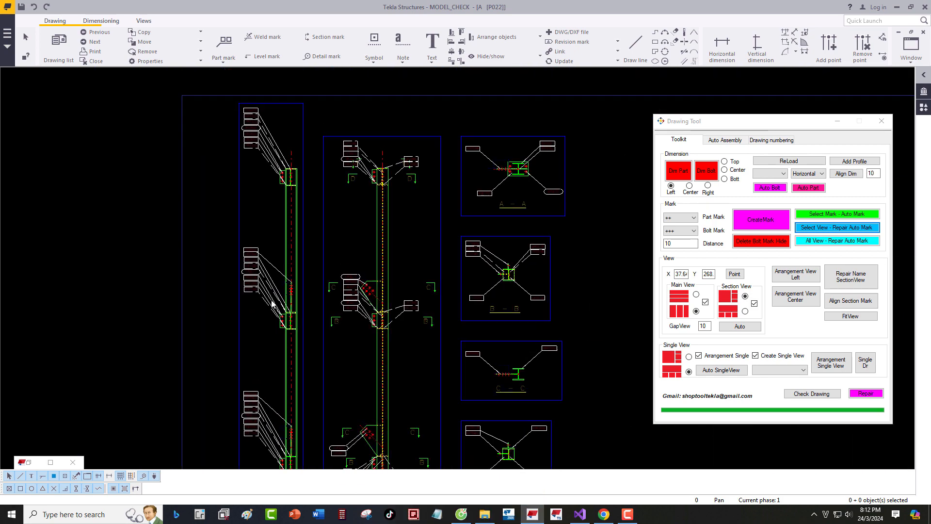
{"action": "scroll", "coordinate": [272, 304], "scroll_direction": "up", "scroll_amount": 2}
{"action": "scroll", "coordinate": [272, 202], "scroll_direction": "down", "scroll_amount": 2}
{"action": "mouse_move", "coordinate": [272, 201]}
{"action": "middle_mouse_down"}
{"action": "mouse_move", "coordinate": [309, 176]}
{"action": "mouse_move", "coordinate": [291, 266]}
{"action": "mouse_move", "coordinate": [223, 359]}
{"action": "mouse_move", "coordinate": [295, 275]}
{"action": "mouse_move", "coordinate": [291, 264]}
{"action": "middle_mouse_up"}
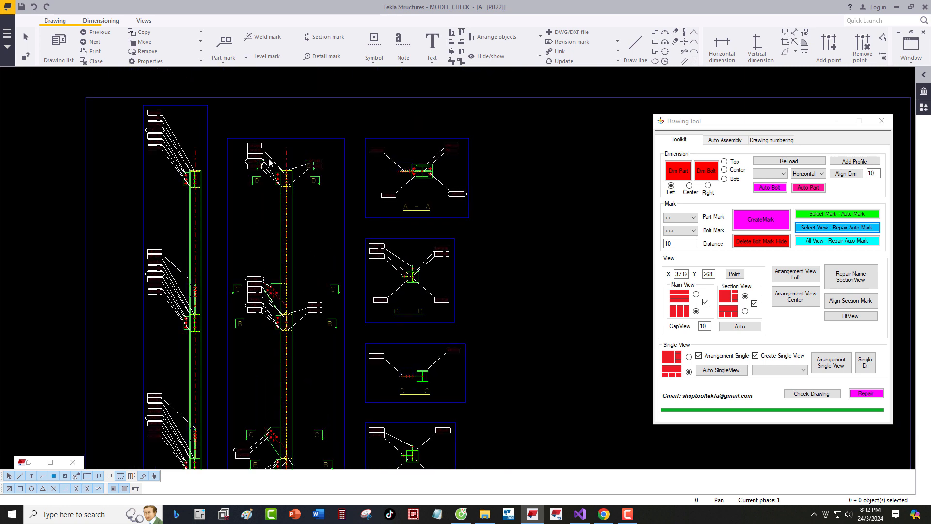
{"action": "scroll", "coordinate": [270, 162], "scroll_direction": "up", "scroll_amount": 3}
{"action": "scroll", "coordinate": [273, 264], "scroll_direction": "up", "scroll_amount": 1}
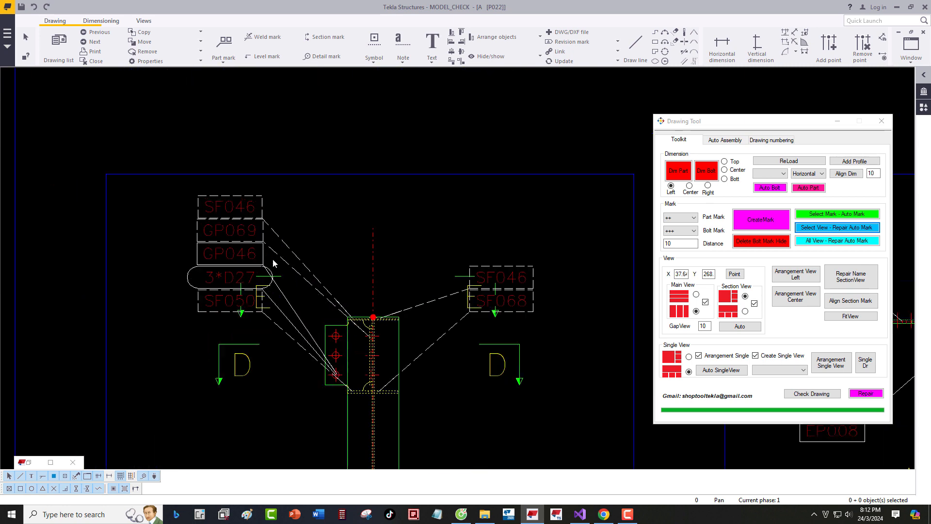
{"action": "scroll", "coordinate": [330, 234], "scroll_direction": "down", "scroll_amount": 6}
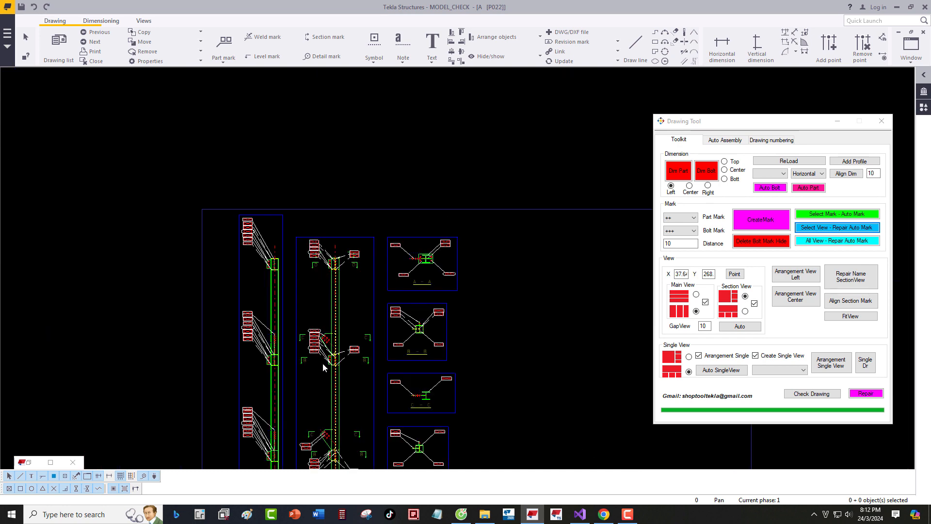
- Select the stacked marks at the upper B and C section cuts in the second main view and automatically rearrange them at a point above the connection
{"action": "scroll", "coordinate": [322, 363], "scroll_direction": "up", "scroll_amount": 3}
{"action": "scroll", "coordinate": [328, 281], "scroll_direction": "up", "scroll_amount": 3}
{"action": "middle_click_drag", "start_coordinate": [318, 345], "coordinate": [319, 276]}
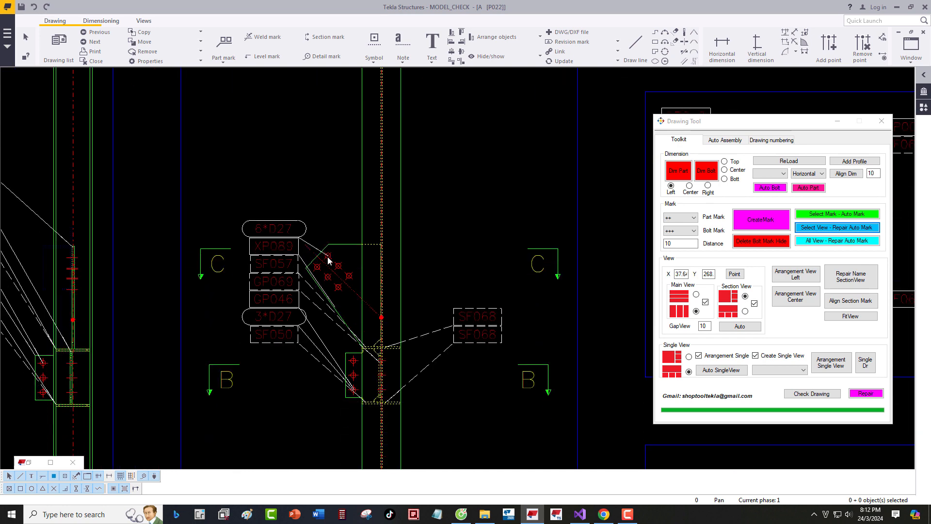
{"action": "left_click_drag", "start_coordinate": [334, 222], "coordinate": [299, 356]}
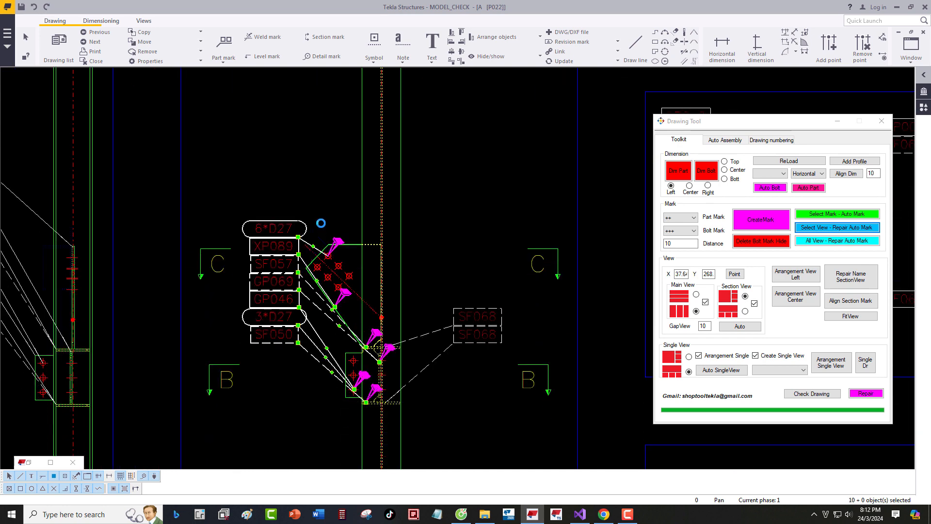
{"action": "left_click", "coordinate": [836, 213]}
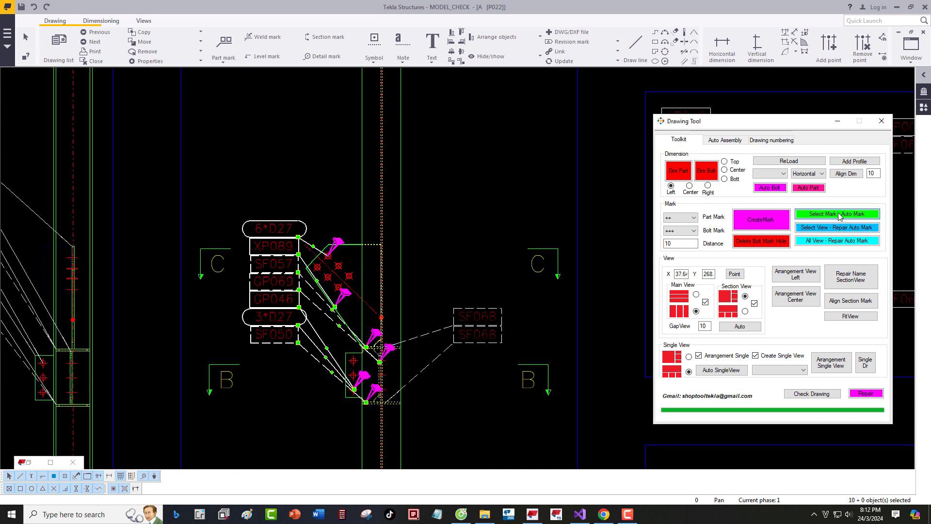
{"action": "left_click", "coordinate": [294, 196]}
{"action": "scroll", "coordinate": [295, 212], "scroll_direction": "down", "scroll_amount": 3}
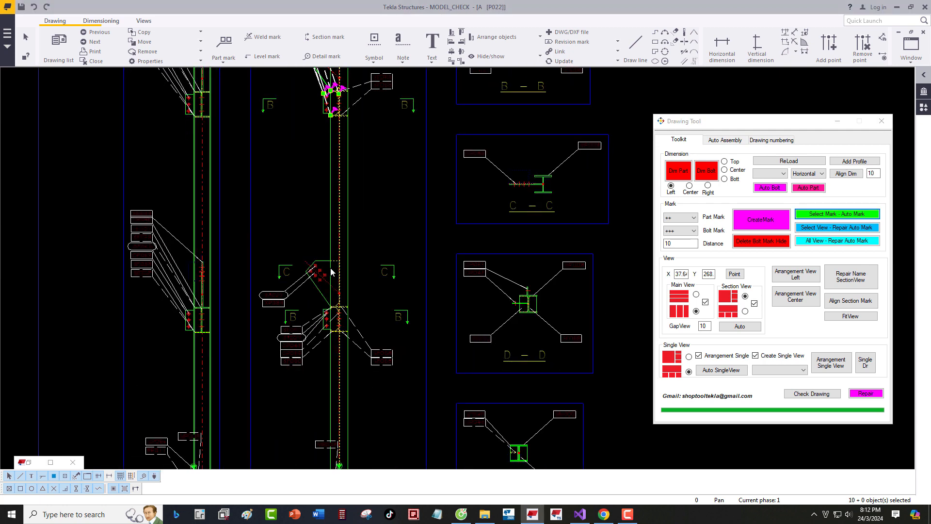
- Select the part and bolt marks beside the base plate in the second main view and automatically rearrange them at a picked point beside the base
{"action": "scroll", "coordinate": [279, 275], "scroll_direction": "down", "scroll_amount": 3}
{"action": "scroll", "coordinate": [304, 368], "scroll_direction": "up", "scroll_amount": 5}
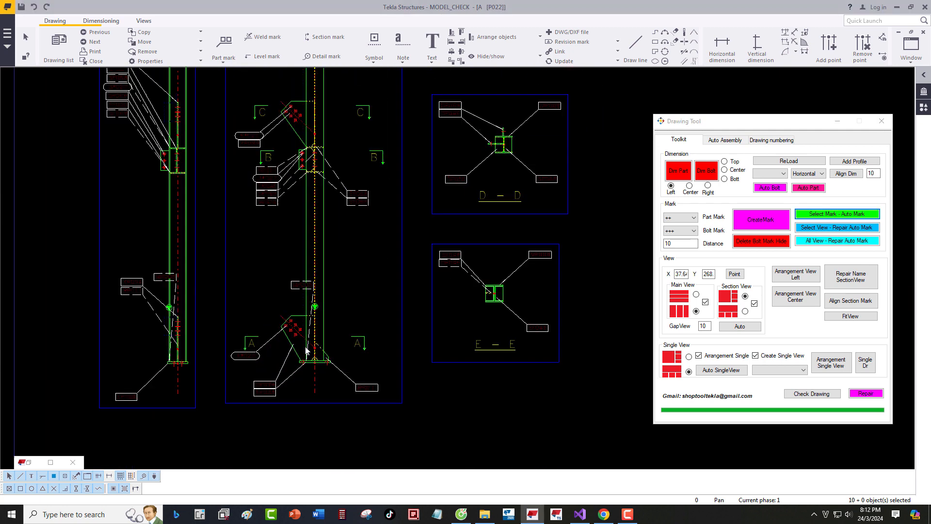
{"action": "left_click_drag", "start_coordinate": [304, 373], "coordinate": [270, 293]}
{"action": "middle_click_drag", "start_coordinate": [276, 318], "coordinate": [297, 240]}
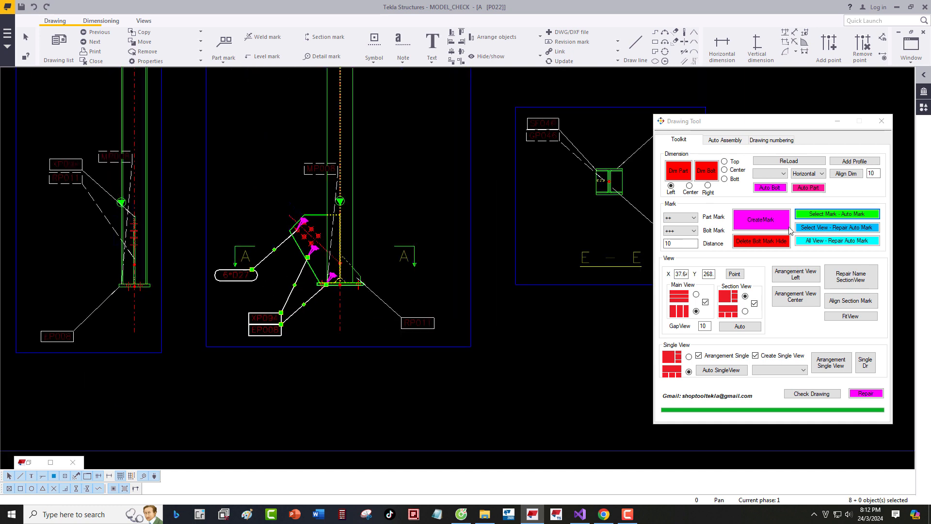
{"action": "left_click", "coordinate": [819, 215]}
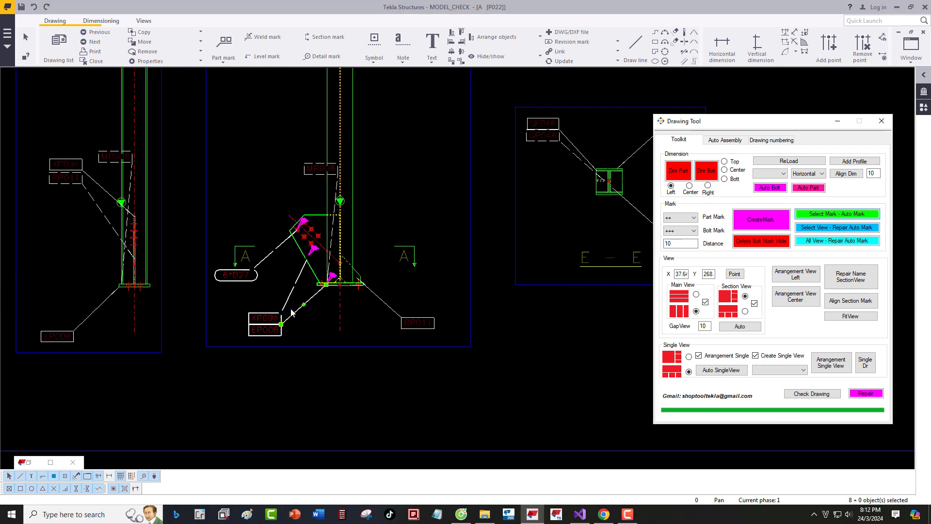
{"action": "left_click", "coordinate": [315, 321]}
{"action": "scroll", "coordinate": [437, 258], "scroll_direction": "down", "scroll_amount": 5}
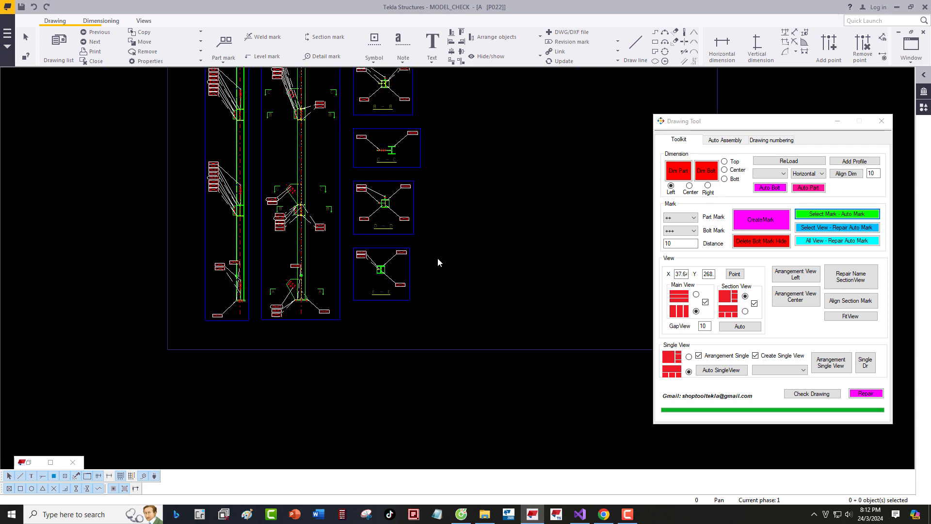
- Leave drawing P022 without keeping its changes and go on to drawing C006
{"action": "middle_click_drag", "start_coordinate": [446, 232], "coordinate": [430, 262]}
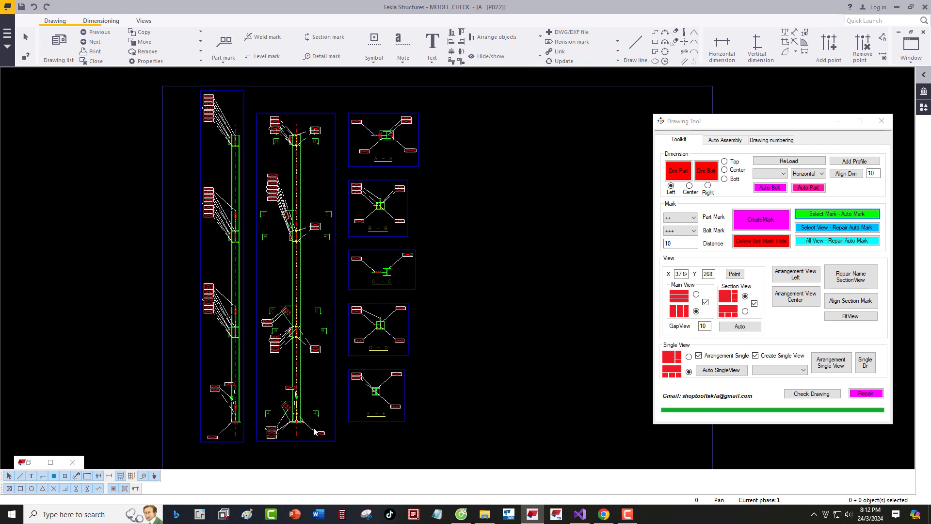
{"action": "key", "text": "ctrl+Page_Down"}
{"action": "left_click", "coordinate": [253, 302]}
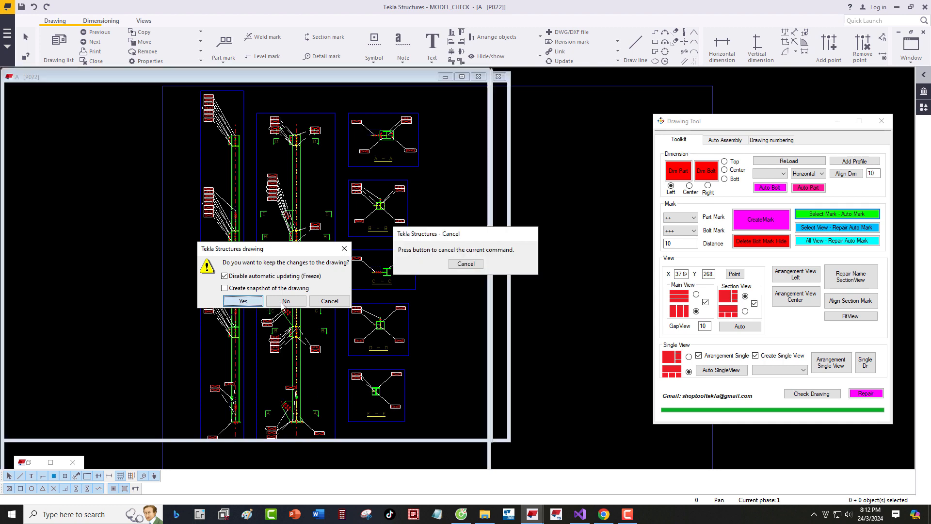
{"action": "left_click", "coordinate": [281, 301]}
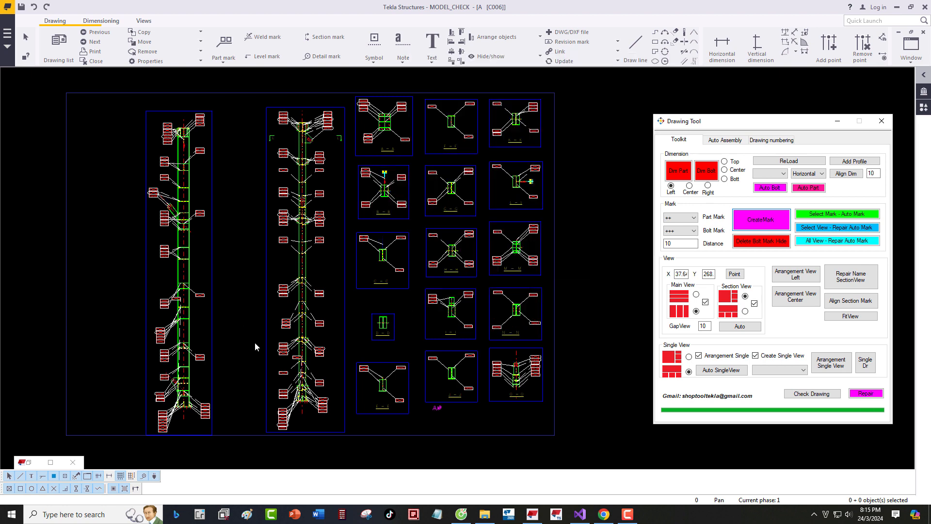
- Examine the part and bolt marks in C006's section views and at the top of its second main view
{"action": "scroll", "coordinate": [482, 188], "scroll_direction": "up", "scroll_amount": 5}
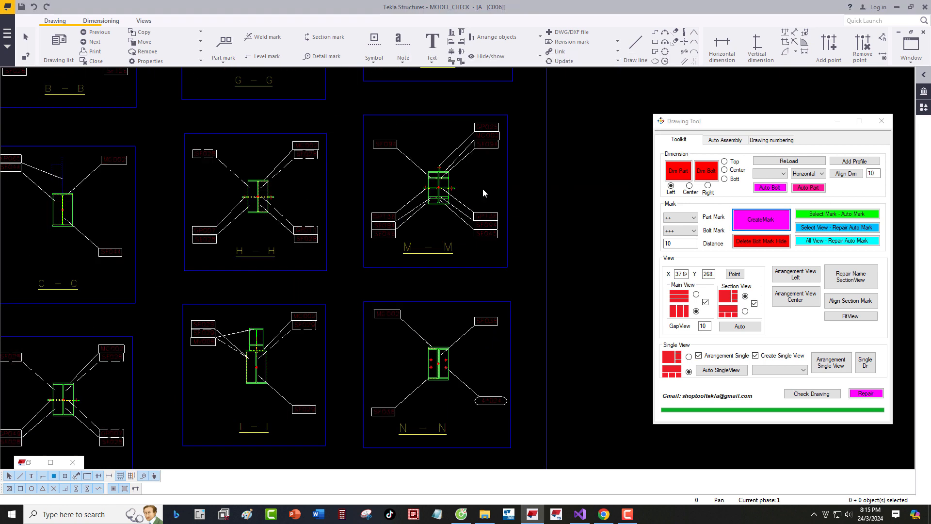
{"action": "scroll", "coordinate": [438, 304], "scroll_direction": "down", "scroll_amount": 4}
{"action": "scroll", "coordinate": [438, 198], "scroll_direction": "up", "scroll_amount": 5}
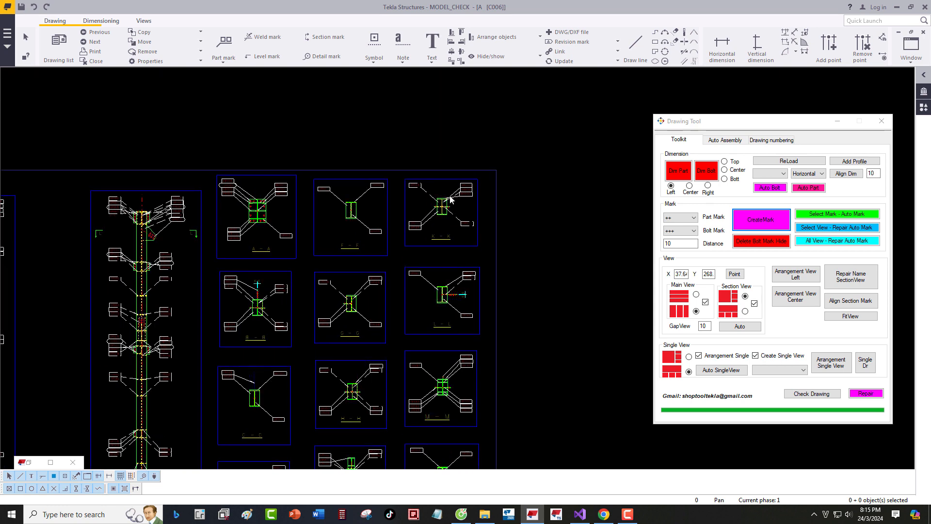
{"action": "scroll", "coordinate": [467, 239], "scroll_direction": "down", "scroll_amount": 4}
{"action": "scroll", "coordinate": [149, 248], "scroll_direction": "up", "scroll_amount": 3}
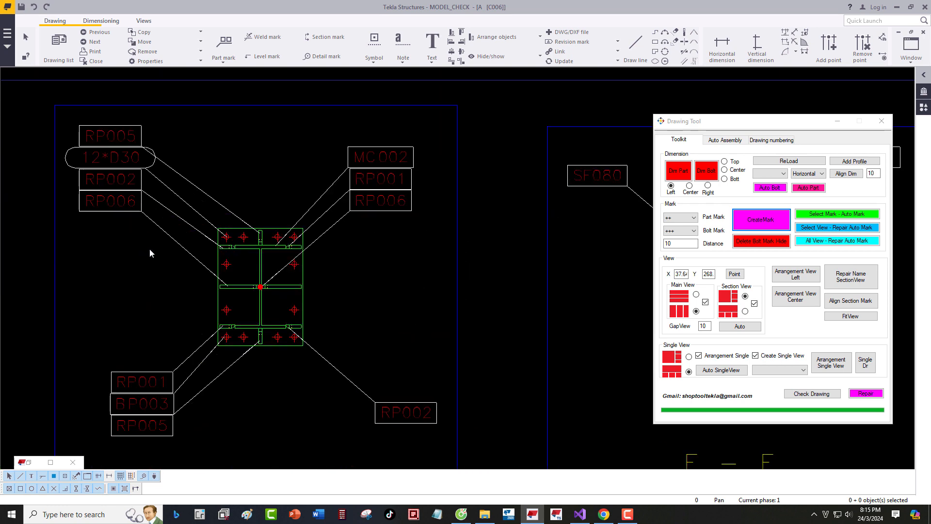
{"action": "scroll", "coordinate": [313, 215], "scroll_direction": "down", "scroll_amount": 3}
{"action": "scroll", "coordinate": [400, 209], "scroll_direction": "down", "scroll_amount": 4}
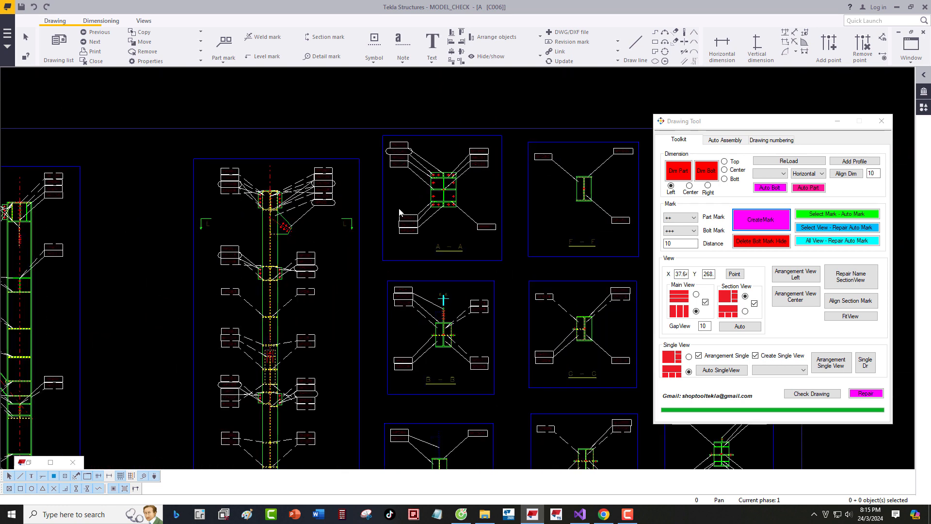
- Select the crossing marks beside the top connection in C006's first main view and automatically rearrange them at a point above it
{"action": "scroll", "coordinate": [269, 210], "scroll_direction": "up", "scroll_amount": 6}
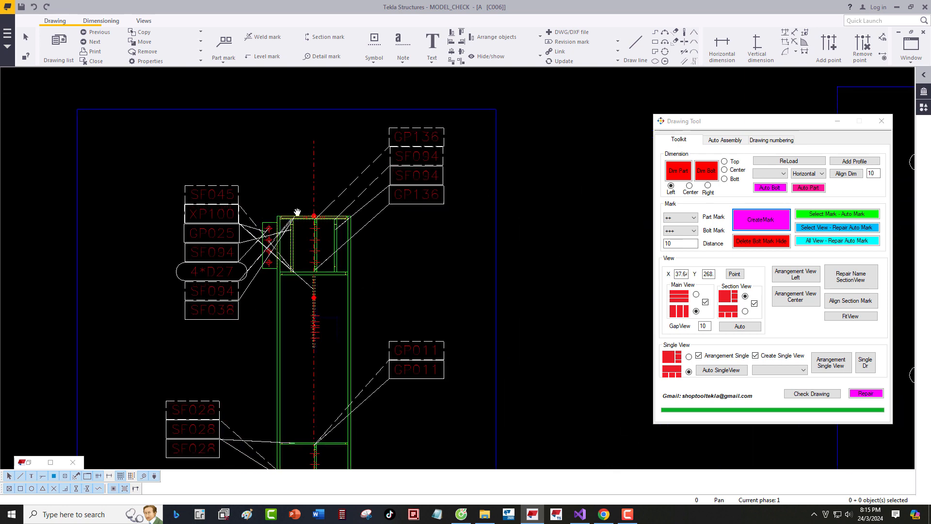
{"action": "left_click_drag", "start_coordinate": [266, 298], "coordinate": [266, 299]}
{"action": "left_click_drag", "start_coordinate": [292, 190], "coordinate": [262, 299]}
{"action": "left_click", "coordinate": [824, 214]}
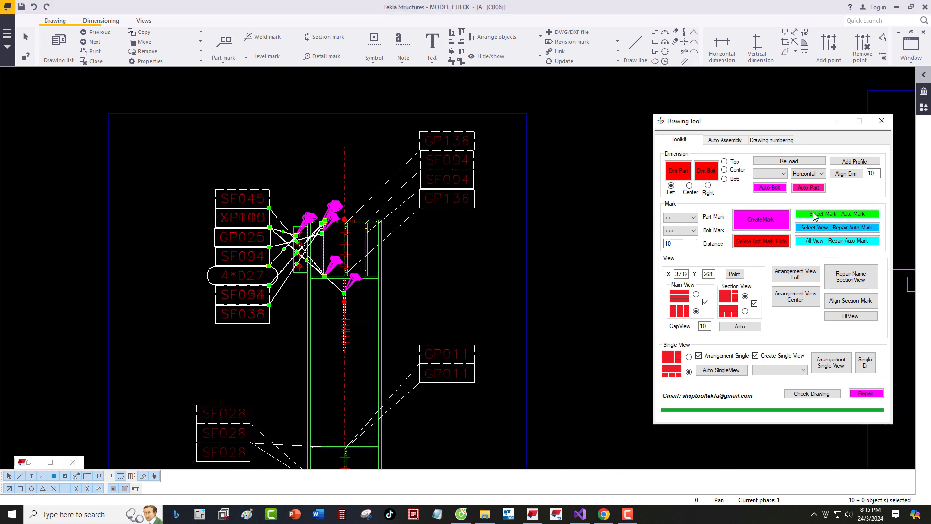
{"action": "left_click", "coordinate": [256, 198]}
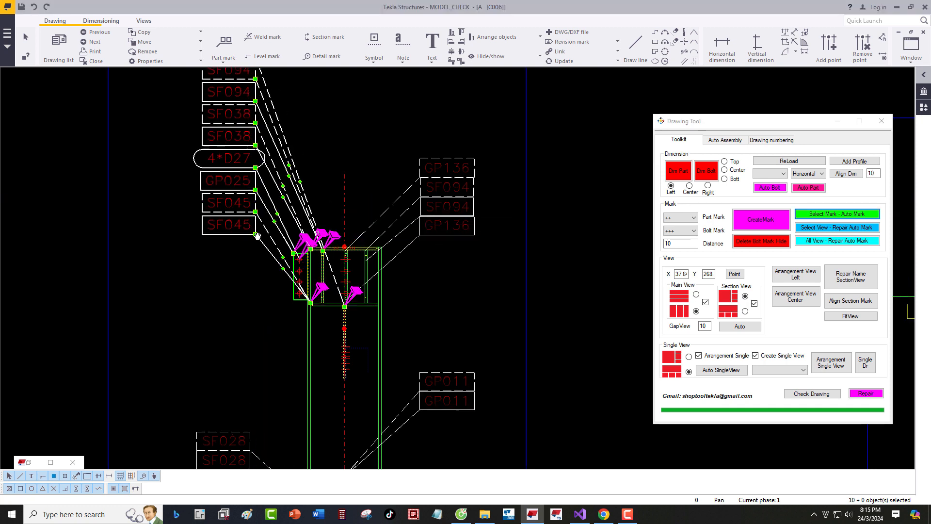
{"action": "left_click_drag", "start_coordinate": [234, 199], "coordinate": [222, 204]}
{"action": "left_click", "coordinate": [306, 187]}
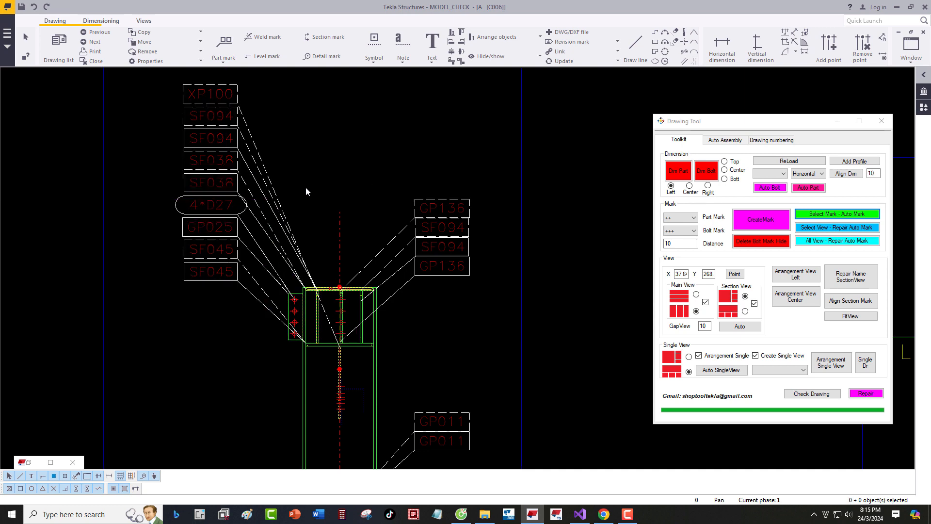
- Select the stacked SF028 marks below the top connection in the first main view and automatically rearrange them at a picked point
{"action": "scroll", "coordinate": [343, 193], "scroll_direction": "down", "scroll_amount": 3}
{"action": "middle_click_drag", "start_coordinate": [351, 310], "coordinate": [350, 211]}
{"action": "scroll", "coordinate": [313, 230], "scroll_direction": "up", "scroll_amount": 3}
{"action": "left_click_drag", "start_coordinate": [301, 275], "coordinate": [258, 209]}
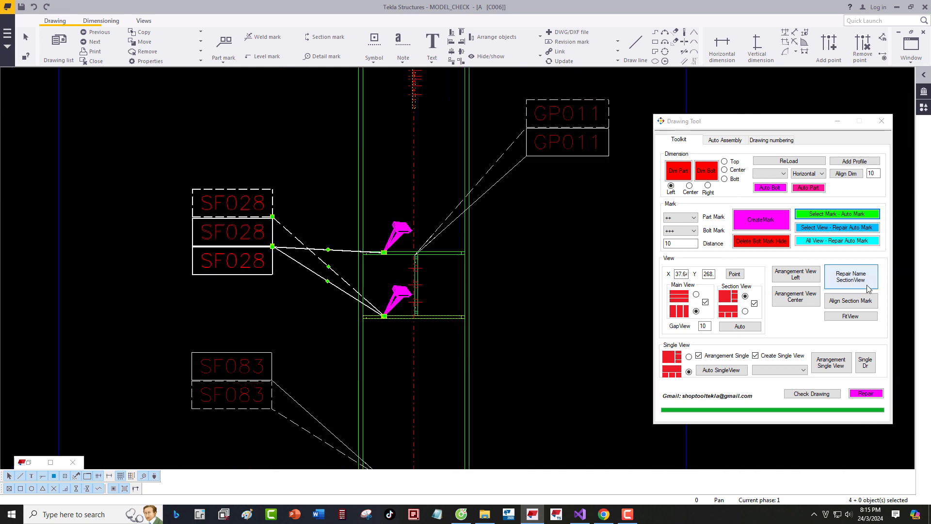
{"action": "left_click", "coordinate": [831, 215]}
{"action": "left_click", "coordinate": [322, 223]}
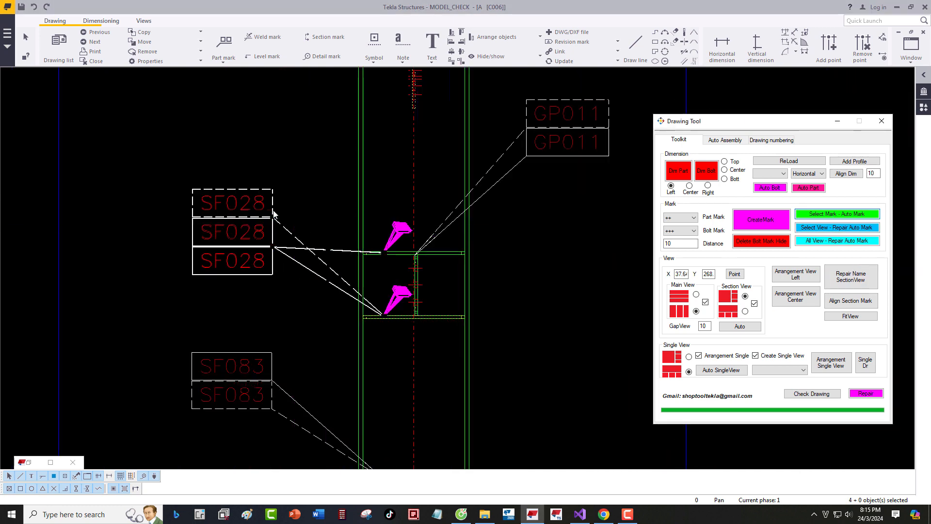
- Select the stacked SF028 and SF029 marks below the inclined brace plate and automatically rearrange them at a point beside the column
{"action": "scroll", "coordinate": [290, 298], "scroll_direction": "down", "scroll_amount": 3}
{"action": "middle_click_drag", "start_coordinate": [290, 298], "coordinate": [302, 226]}
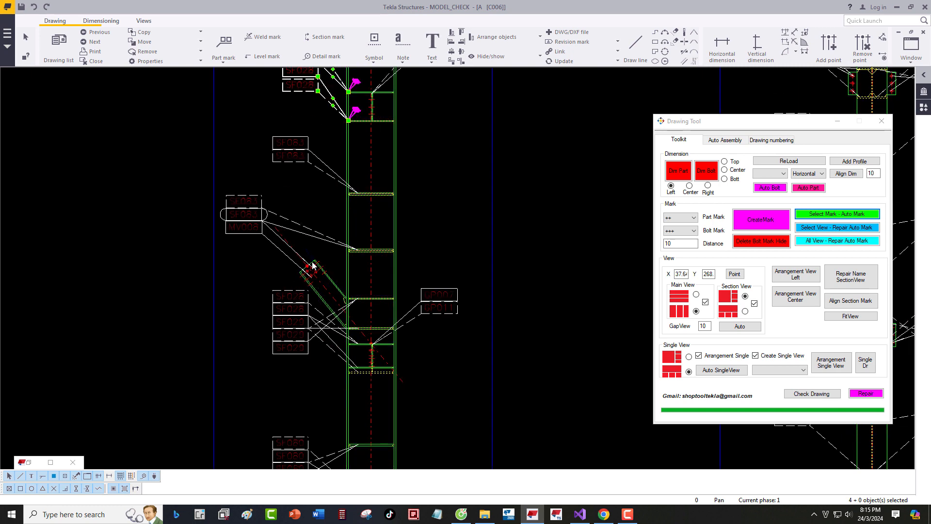
{"action": "scroll", "coordinate": [311, 315], "scroll_direction": "up", "scroll_amount": 2}
{"action": "left_click_drag", "start_coordinate": [327, 301], "coordinate": [310, 367]}
{"action": "middle_click_drag", "start_coordinate": [312, 368], "coordinate": [338, 280]}
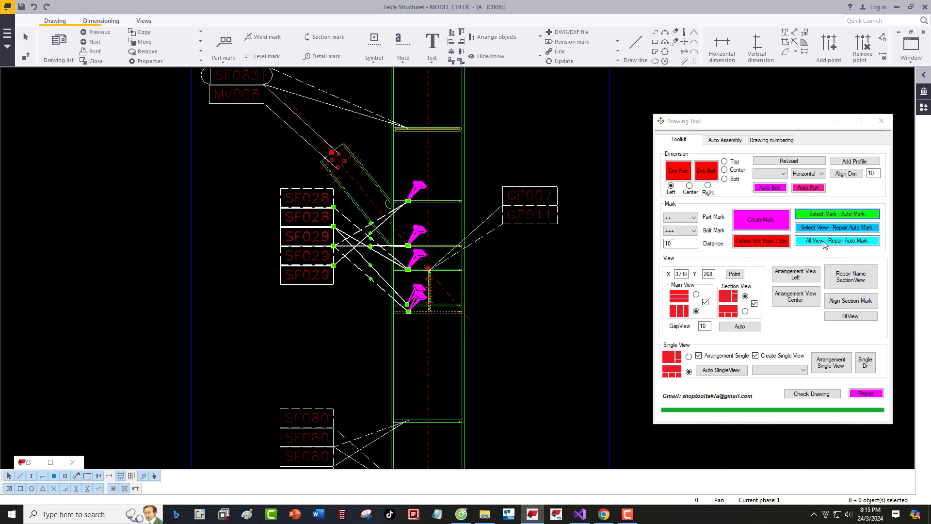
{"action": "left_click", "coordinate": [823, 215]}
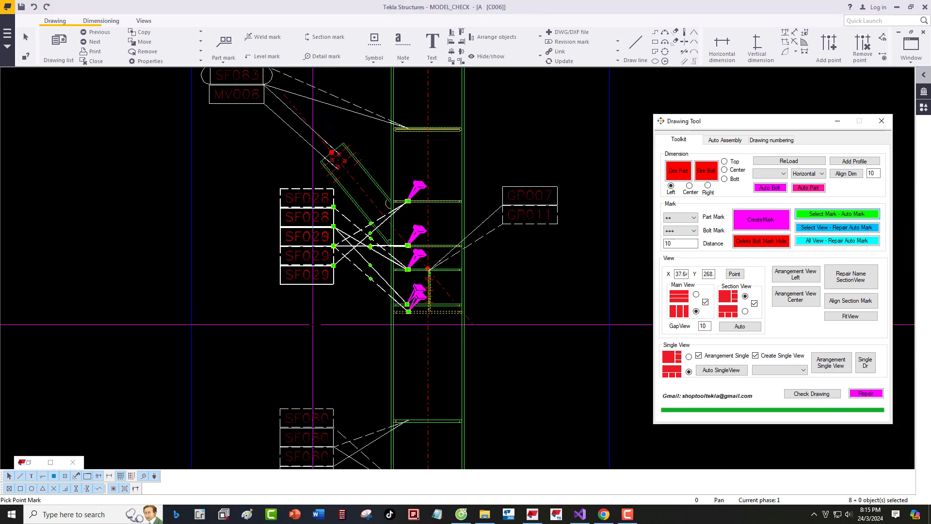
{"action": "left_click", "coordinate": [326, 316]}
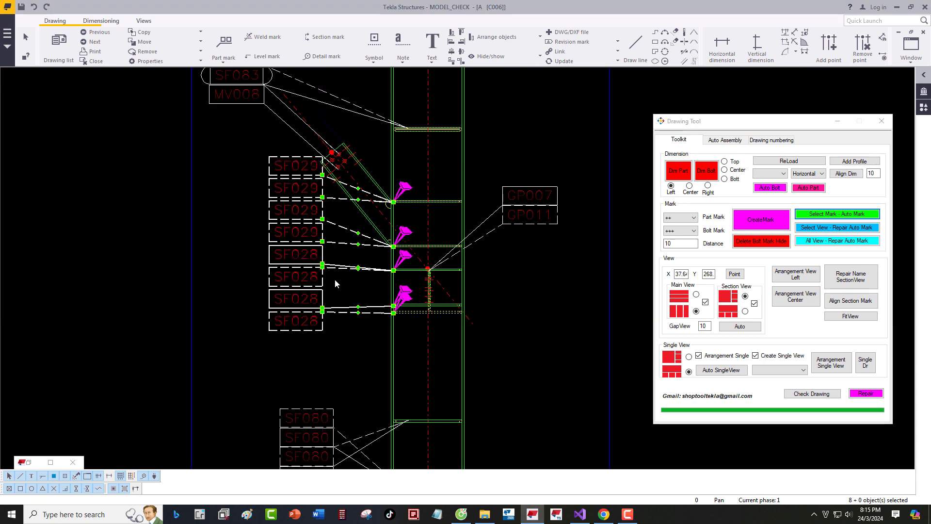
- Select both main views of C006 and automatically repair the placement of their marks
{"action": "scroll", "coordinate": [321, 348], "scroll_direction": "down", "scroll_amount": 8}
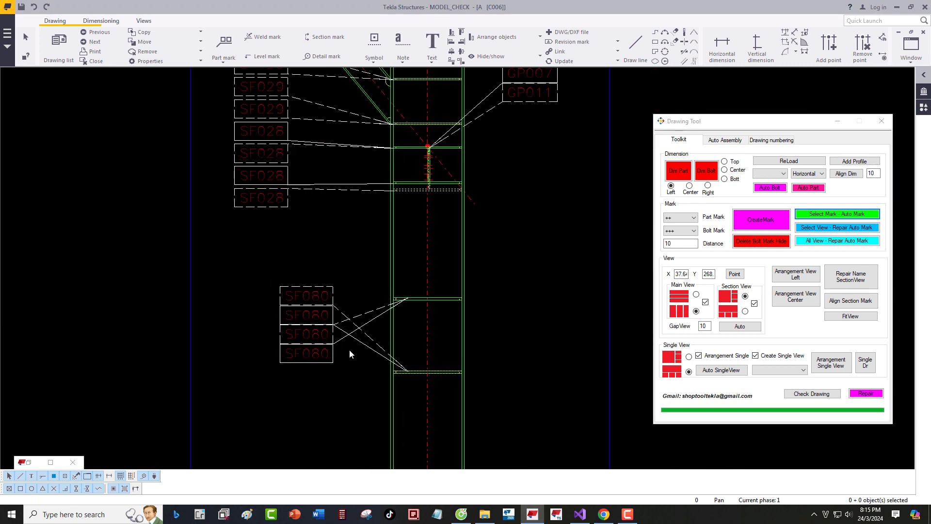
{"action": "scroll", "coordinate": [348, 330], "scroll_direction": "down", "scroll_amount": 4}
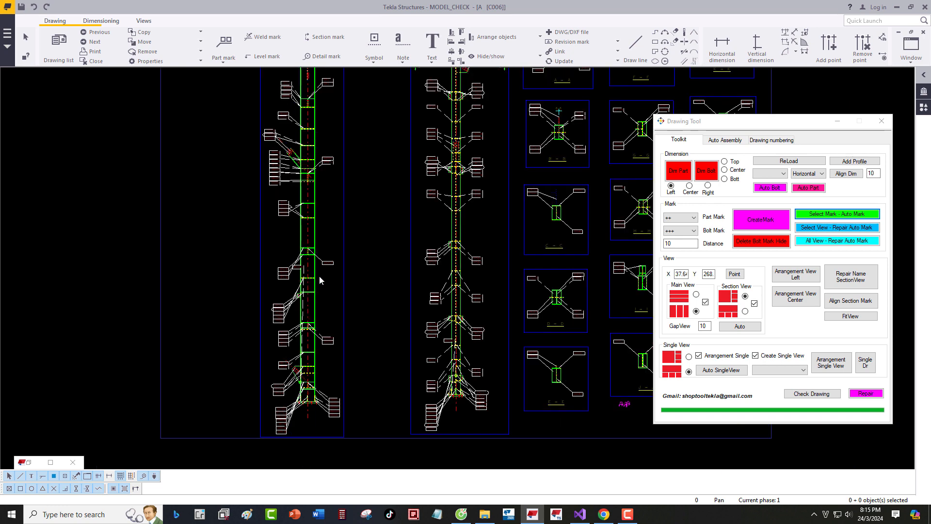
{"action": "scroll", "coordinate": [314, 211], "scroll_direction": "up", "scroll_amount": 2}
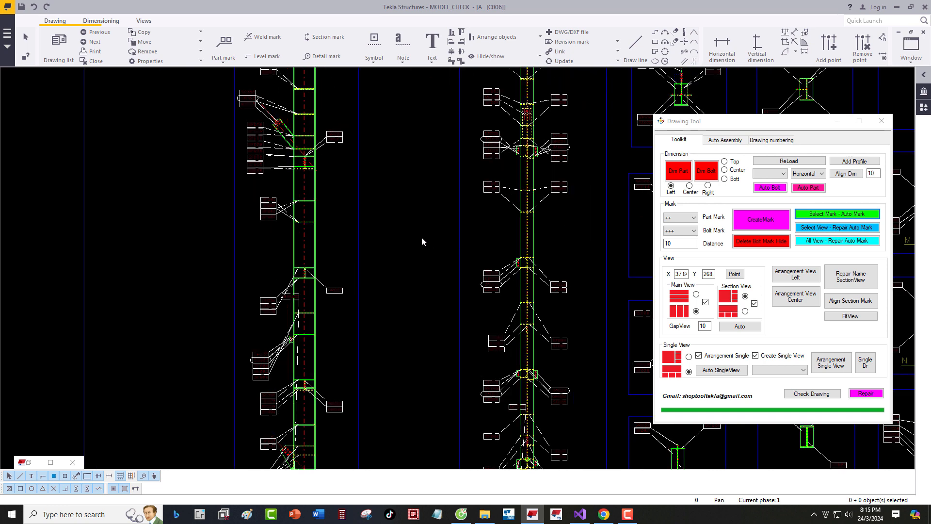
{"action": "scroll", "coordinate": [332, 244], "scroll_direction": "down", "scroll_amount": 4}
{"action": "scroll", "coordinate": [333, 240], "scroll_direction": "up", "scroll_amount": 4}
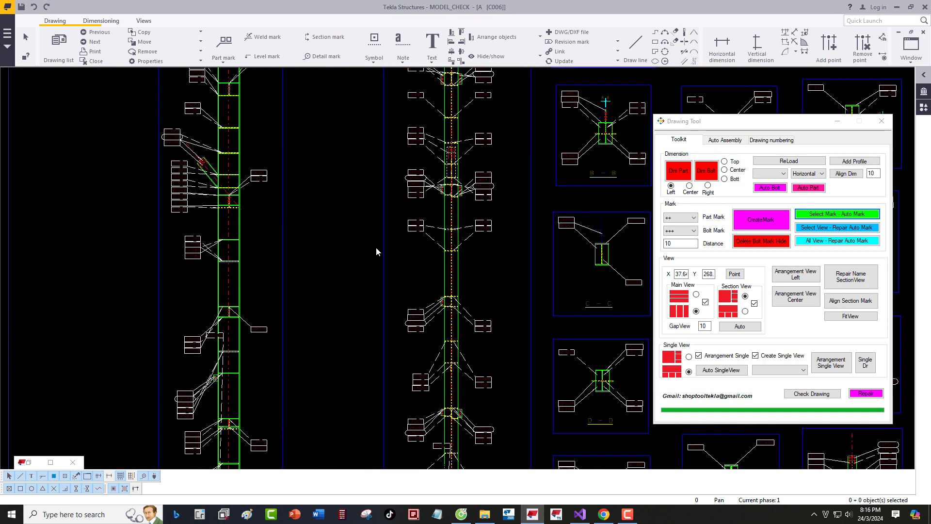
{"action": "left_click_drag", "start_coordinate": [336, 266], "coordinate": [281, 279]}
{"action": "middle_click_drag", "start_coordinate": [303, 260], "coordinate": [295, 275]}
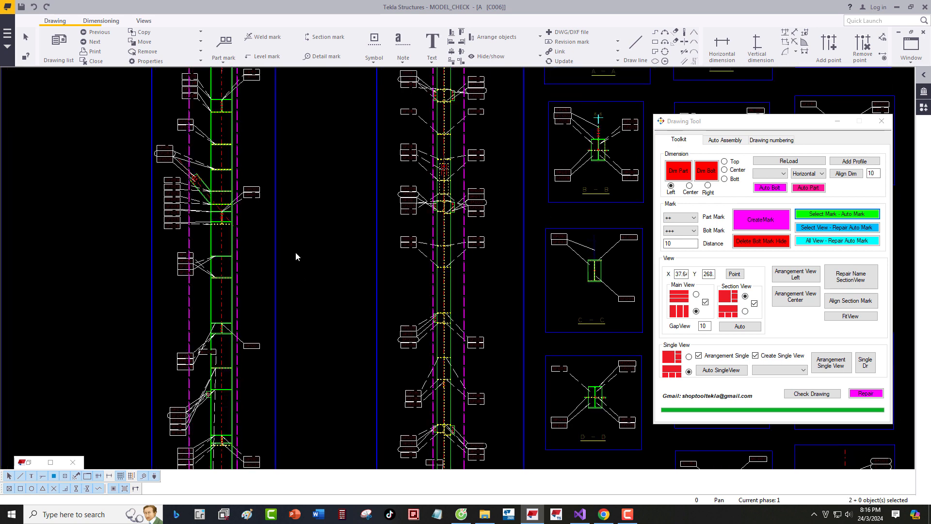
{"action": "scroll", "coordinate": [297, 248], "scroll_direction": "down", "scroll_amount": 2}
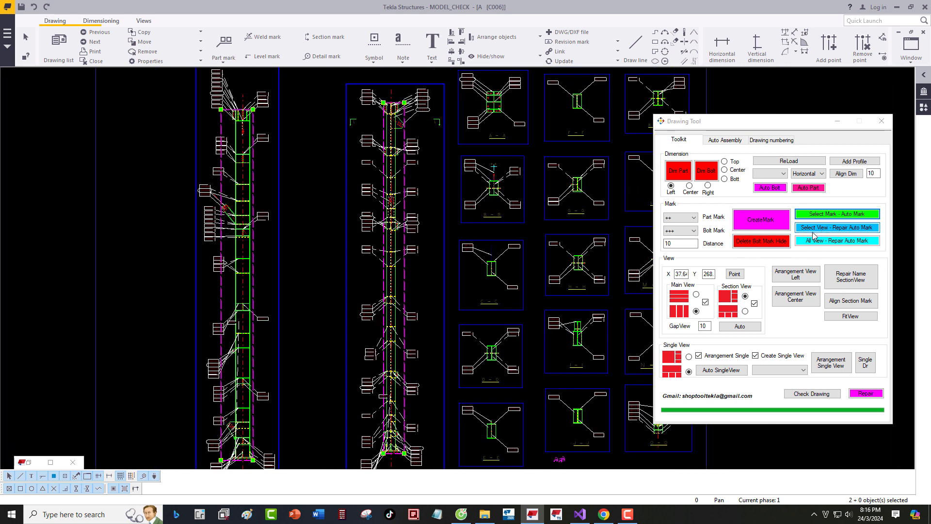
{"action": "left_click", "coordinate": [830, 232]}
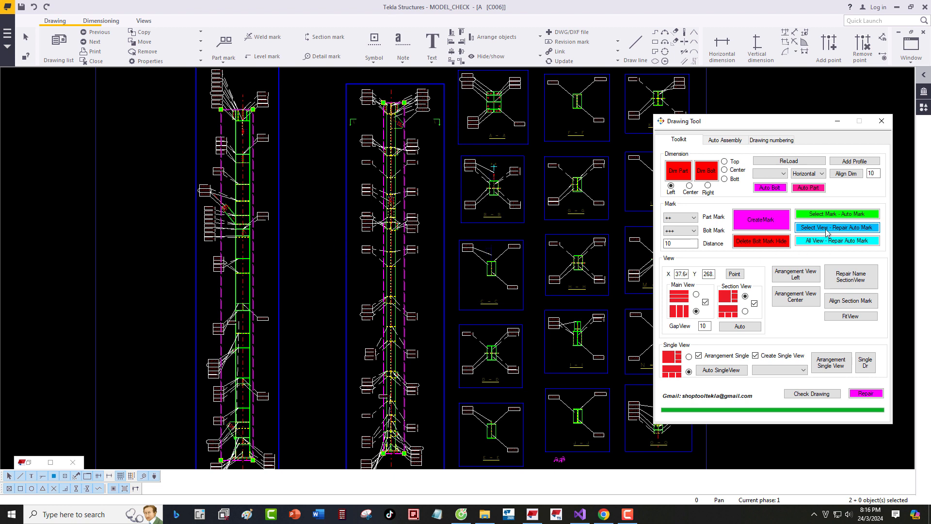
{"action": "left_click", "coordinate": [289, 283]}
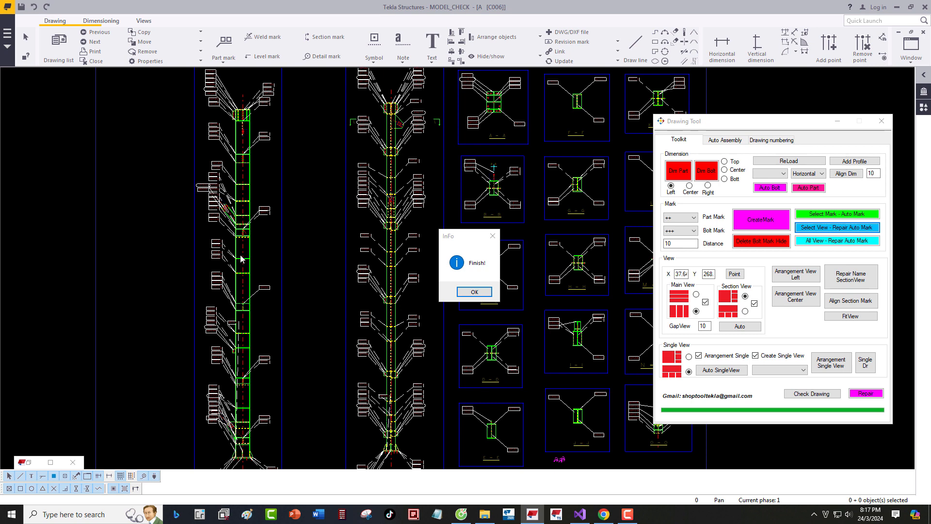
{"action": "left_click", "coordinate": [477, 292]}
- Examine the repaired mark stacks and leader lines along C006's second main view and at the base of the first main view
{"action": "scroll", "coordinate": [399, 145], "scroll_direction": "up", "scroll_amount": 5}
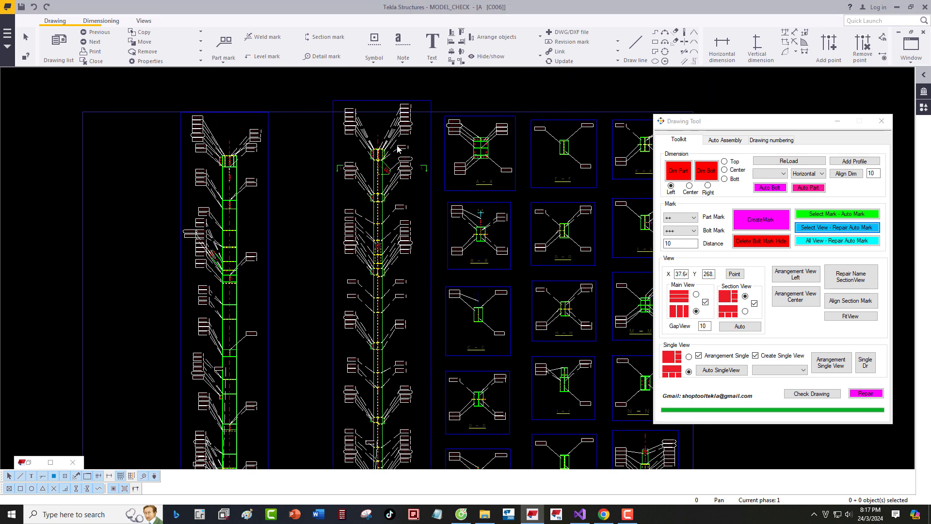
{"action": "scroll", "coordinate": [394, 127], "scroll_direction": "up", "scroll_amount": 3}
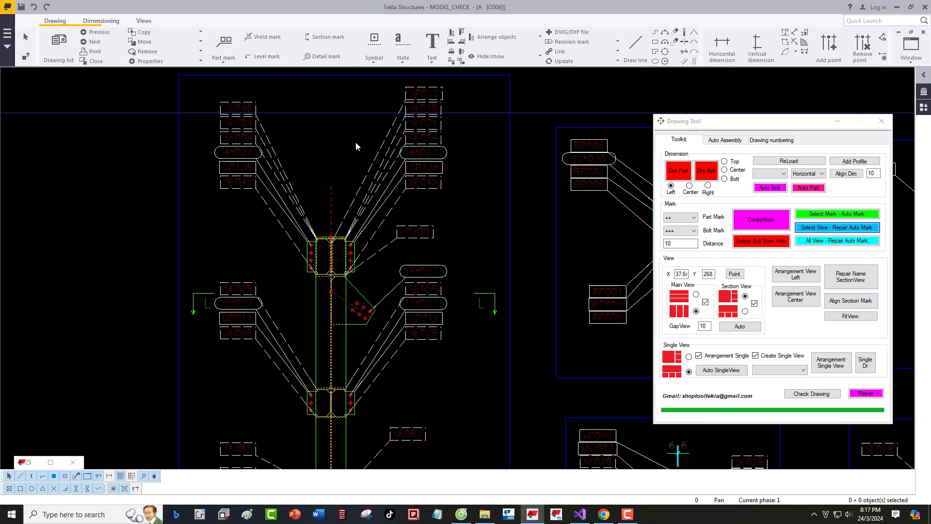
{"action": "mouse_move", "coordinate": [323, 300]}
{"action": "middle_mouse_down"}
{"action": "mouse_move", "coordinate": [376, 245]}
{"action": "mouse_move", "coordinate": [361, 226]}
{"action": "middle_mouse_up"}
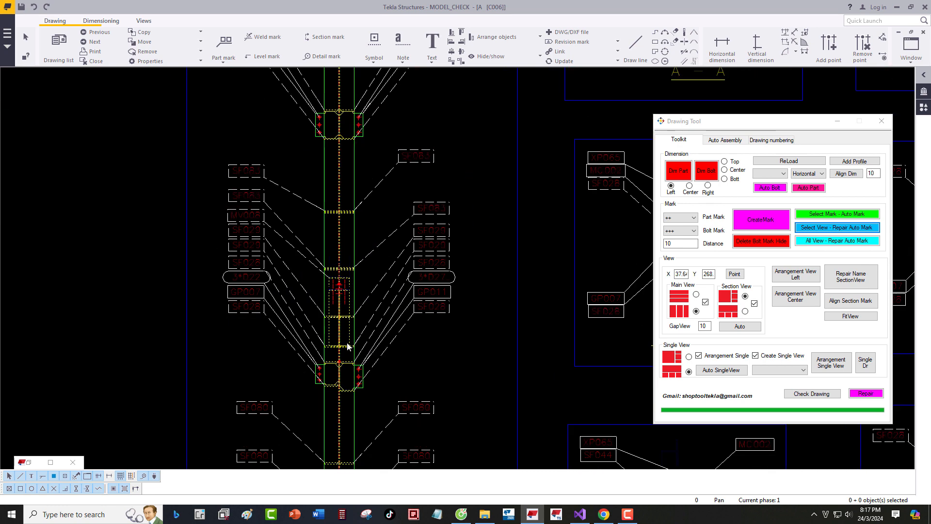
{"action": "scroll", "coordinate": [347, 346], "scroll_direction": "up", "scroll_amount": 4}
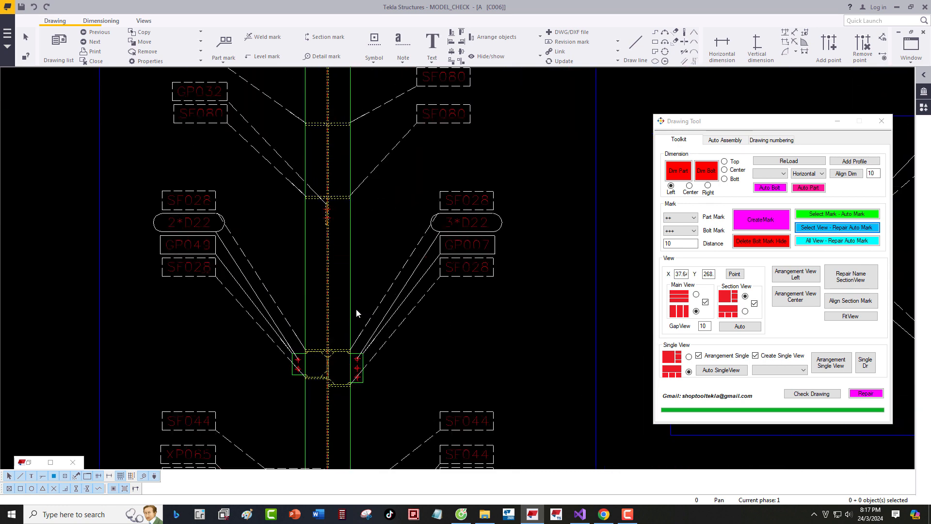
{"action": "scroll", "coordinate": [359, 254], "scroll_direction": "down", "scroll_amount": 6}
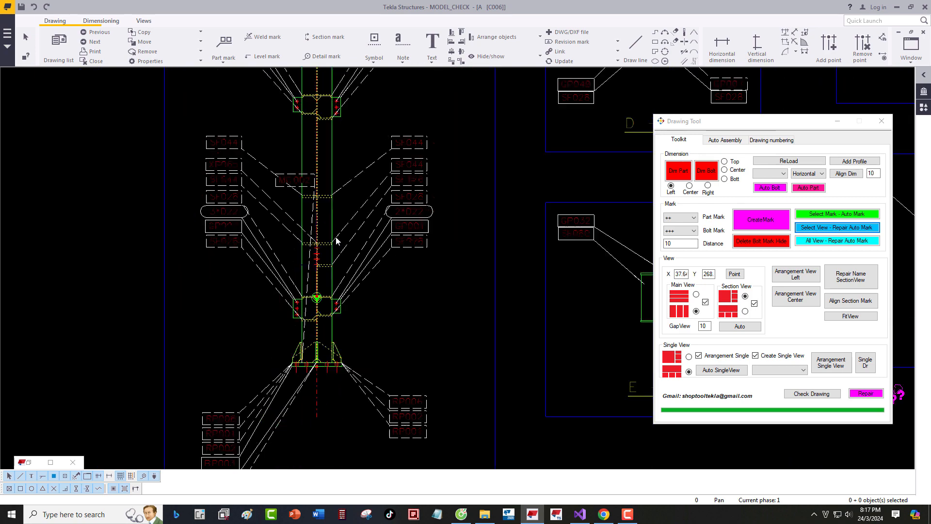
{"action": "scroll", "coordinate": [339, 283], "scroll_direction": "up", "scroll_amount": 4}
{"action": "scroll", "coordinate": [111, 325], "scroll_direction": "down", "scroll_amount": 4}
{"action": "scroll", "coordinate": [136, 268], "scroll_direction": "up", "scroll_amount": 4}
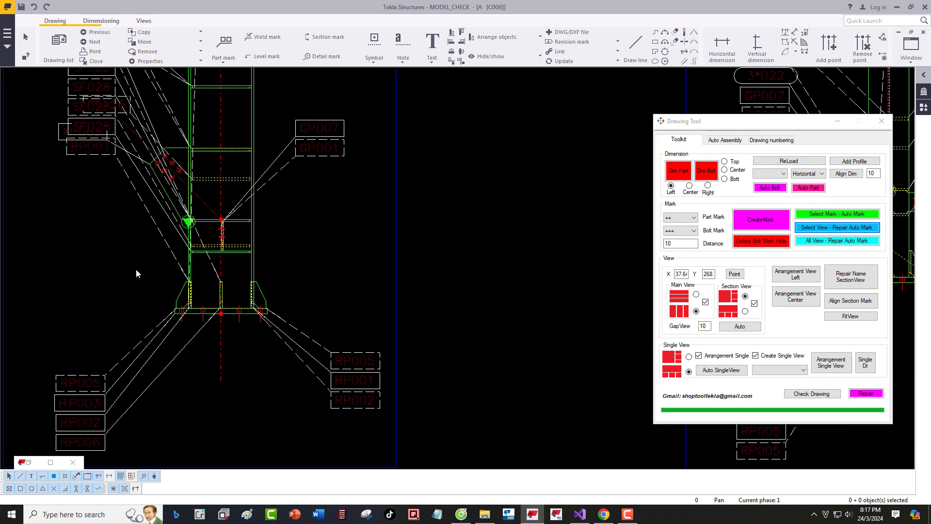
- Select the overlapping part and bolt marks beside the lower brace plate in the first main view and automatically rearrange them at a picked point
{"action": "mouse_move", "coordinate": [136, 269]}
{"action": "middle_mouse_down"}
{"action": "mouse_move", "coordinate": [200, 380]}
{"action": "mouse_move", "coordinate": [219, 450]}
{"action": "middle_mouse_up"}
{"action": "mouse_move", "coordinate": [148, 251]}
{"action": "middle_mouse_down"}
{"action": "mouse_move", "coordinate": [168, 307]}
{"action": "mouse_move", "coordinate": [197, 316]}
{"action": "middle_mouse_up"}
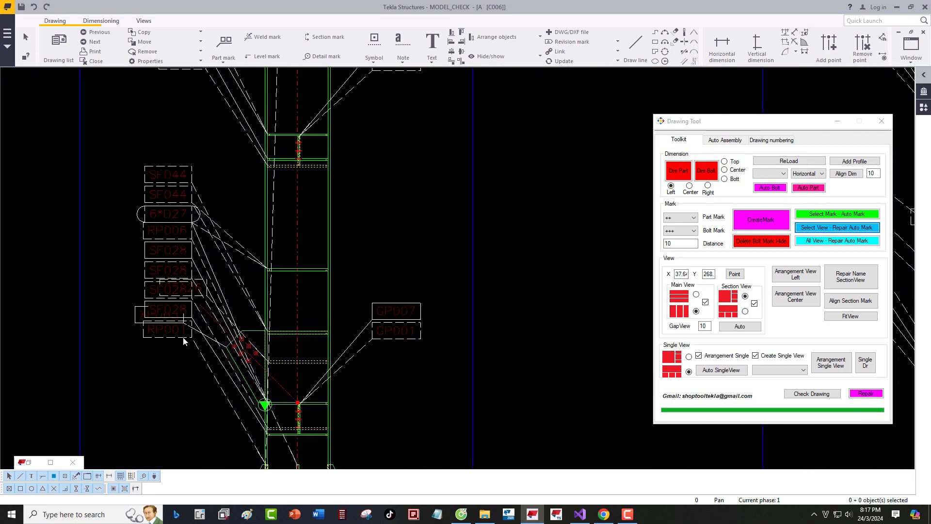
{"action": "left_click_drag", "start_coordinate": [230, 181], "coordinate": [187, 322]}
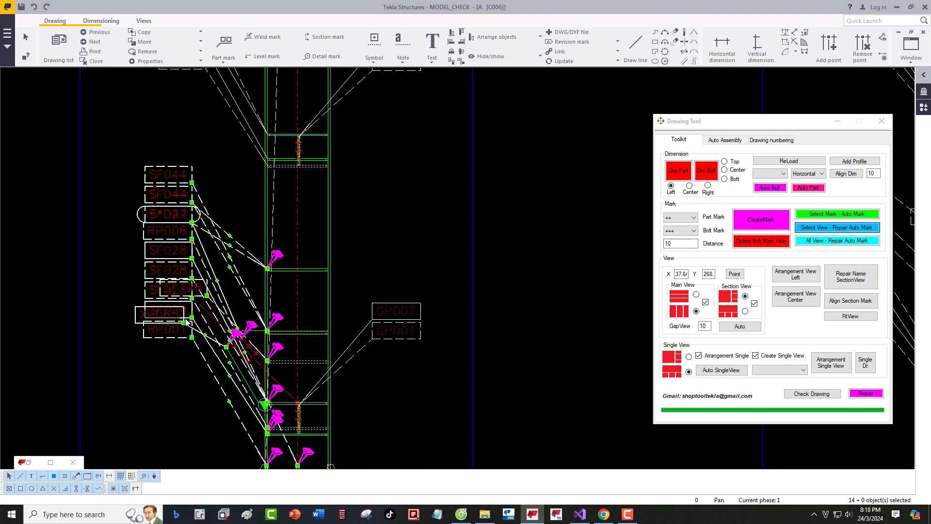
{"action": "left_click", "coordinate": [832, 213]}
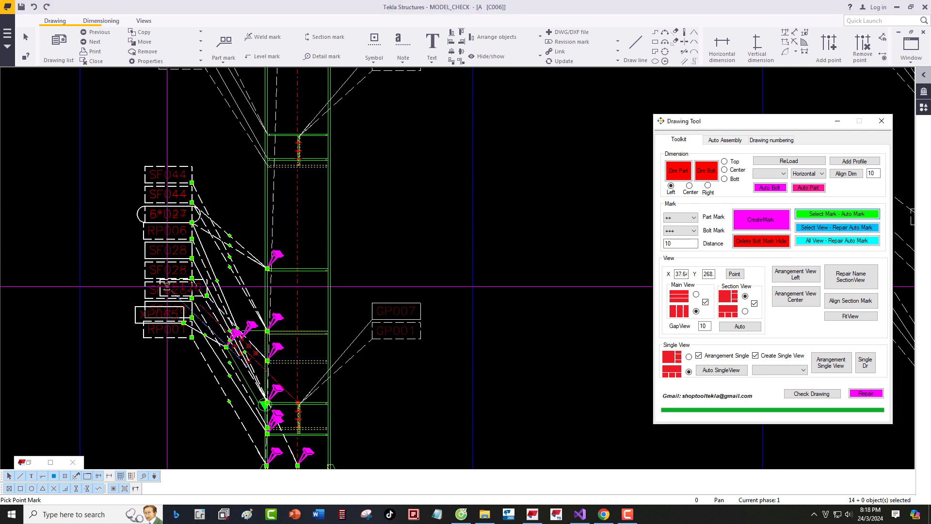
{"action": "left_click", "coordinate": [168, 302]}
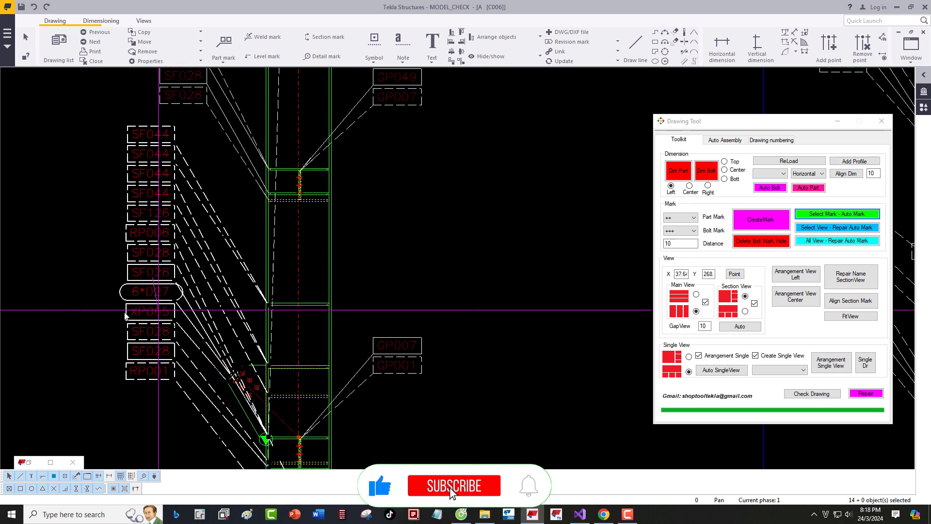
- Select the overlapping part and bolt marks beside the upper brace plate in C006's first main view and automatically rearrange them at a picked point
{"action": "scroll", "coordinate": [162, 249], "scroll_direction": "down", "scroll_amount": 3}
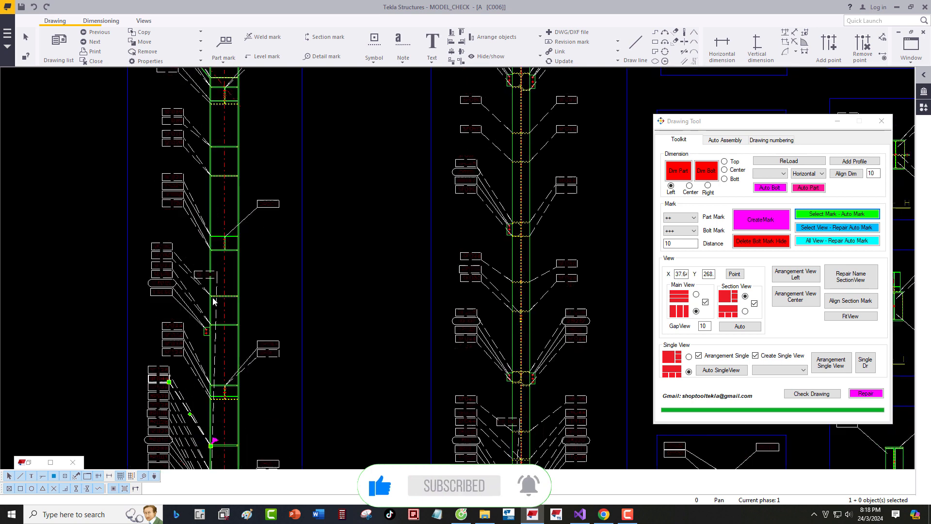
{"action": "scroll", "coordinate": [264, 274], "scroll_direction": "down", "scroll_amount": 2}
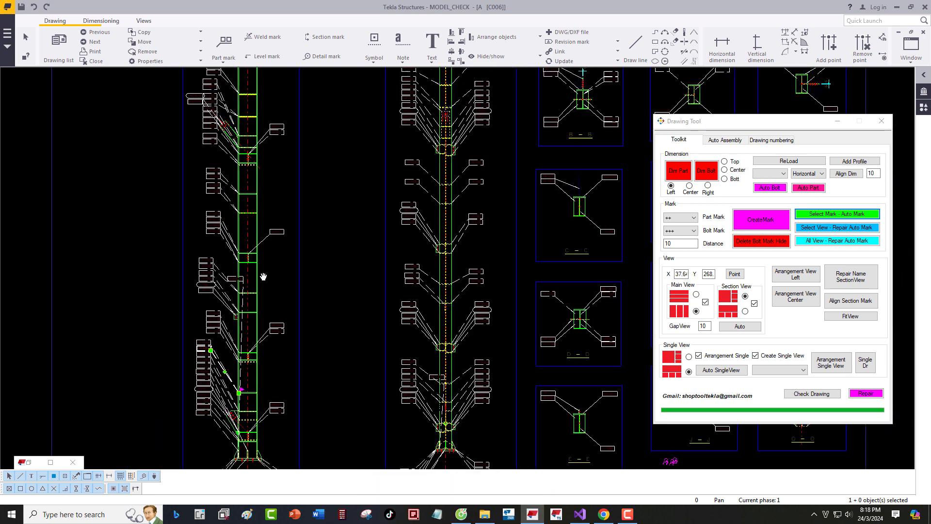
{"action": "scroll", "coordinate": [194, 155], "scroll_direction": "up", "scroll_amount": 5}
{"action": "left_click_drag", "start_coordinate": [193, 196], "coordinate": [155, 362]}
{"action": "left_click", "coordinate": [826, 214]}
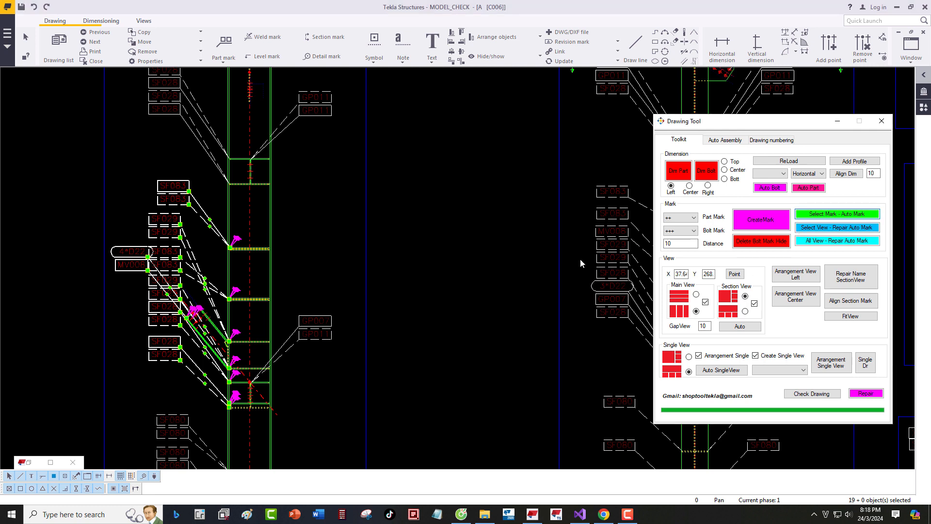
{"action": "left_click", "coordinate": [173, 355]}
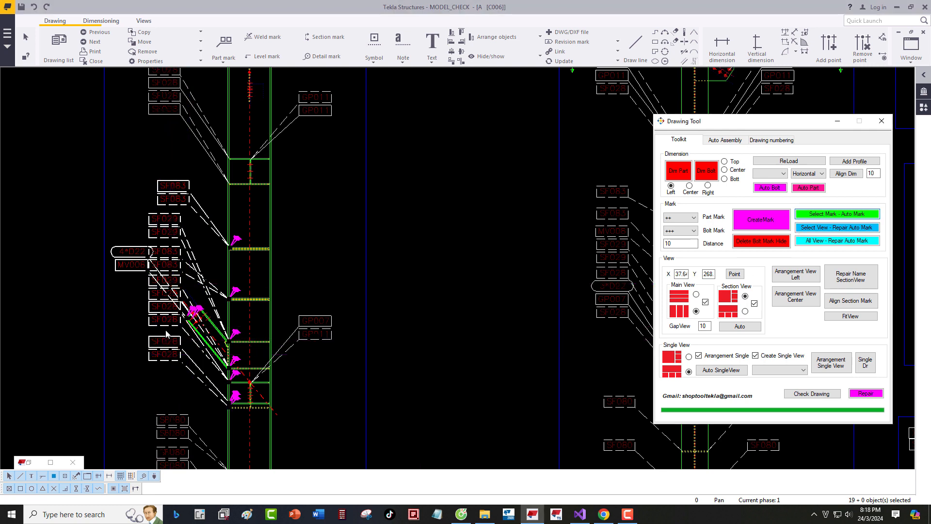
{"action": "left_click_drag", "start_coordinate": [156, 293], "coordinate": [139, 283]}
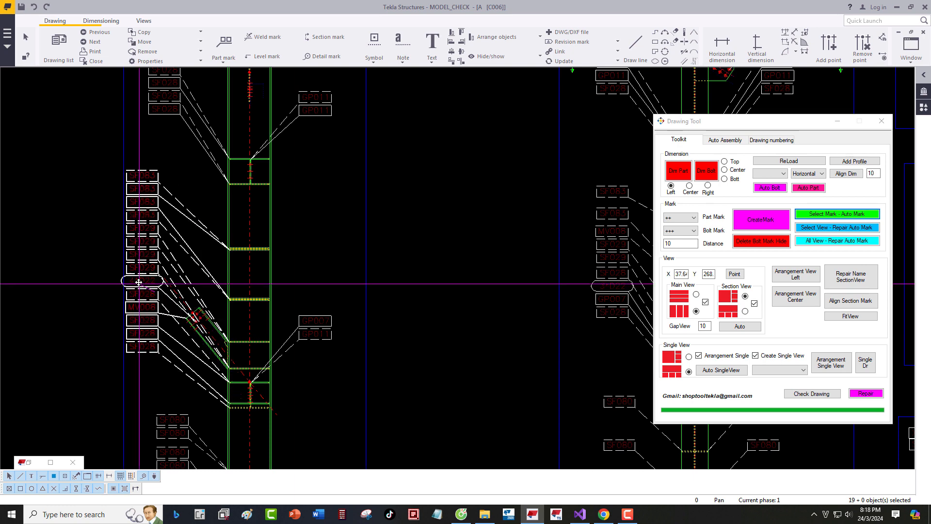
{"action": "left_click", "coordinate": [58, 270]}
- Select the GP136, SF094 and XP100 marks at the column head in the first main view and automatically rearrange them into one stack
{"action": "scroll", "coordinate": [147, 254], "scroll_direction": "up", "scroll_amount": 2}
{"action": "scroll", "coordinate": [170, 262], "scroll_direction": "down", "scroll_amount": 1}
{"action": "scroll", "coordinate": [171, 265], "scroll_direction": "down", "scroll_amount": 3}
{"action": "scroll", "coordinate": [192, 240], "scroll_direction": "up", "scroll_amount": 2}
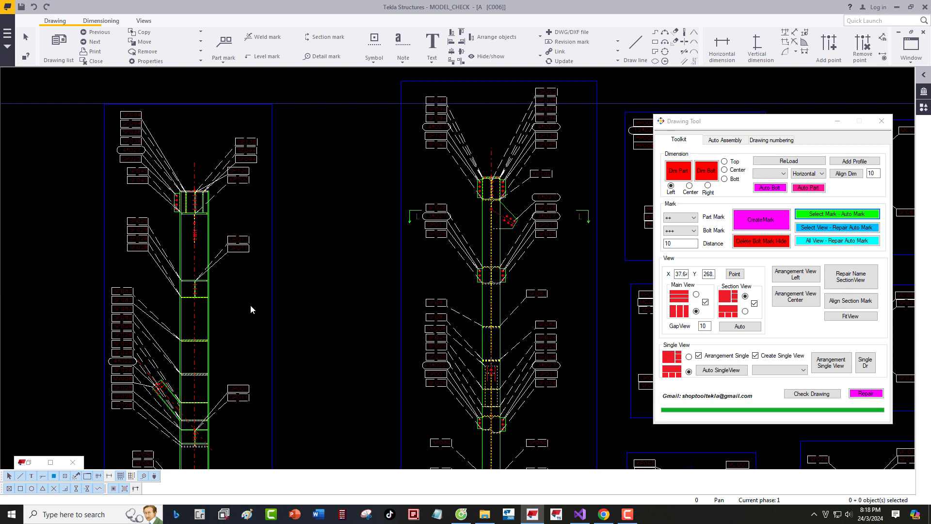
{"action": "scroll", "coordinate": [248, 145], "scroll_direction": "up", "scroll_amount": 4}
{"action": "left_click_drag", "start_coordinate": [206, 266], "coordinate": [203, 271]}
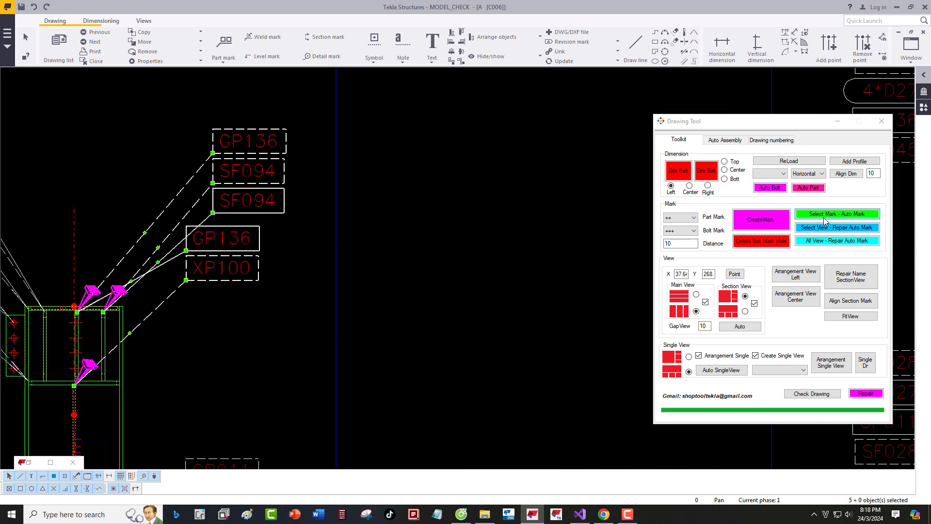
{"action": "left_click", "coordinate": [842, 215]}
{"action": "left_click", "coordinate": [217, 262]}
- Automatically arrange C006's main and section views from a picked start point and keep the drawing changes with automatic updating disabled
{"action": "scroll", "coordinate": [246, 321], "scroll_direction": "down", "scroll_amount": 6}
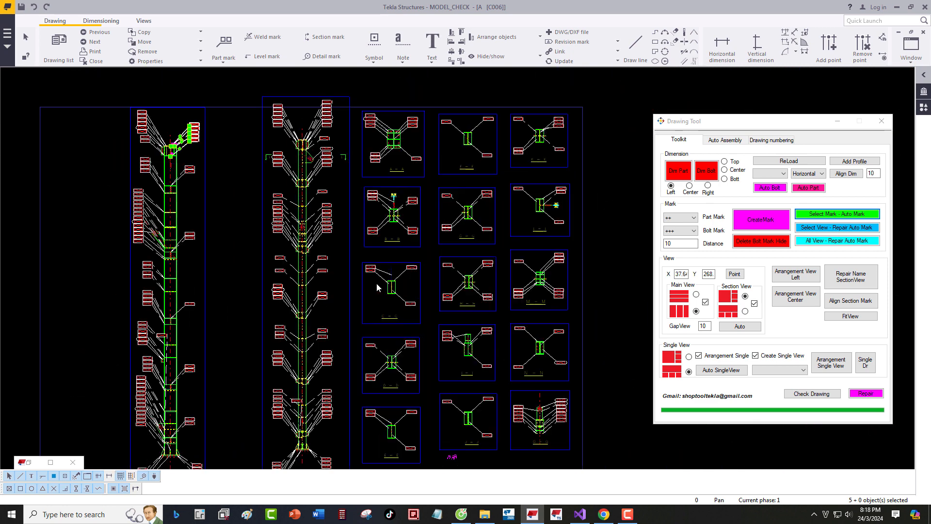
{"action": "scroll", "coordinate": [456, 304], "scroll_direction": "down", "scroll_amount": 4}
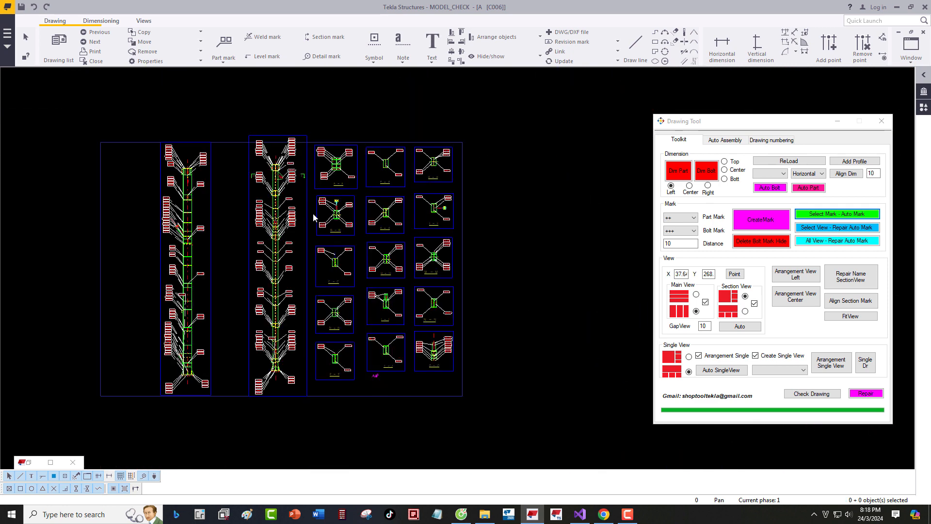
{"action": "middle_click_drag", "start_coordinate": [280, 213], "coordinate": [282, 216]}
{"action": "left_click", "coordinate": [734, 273]}
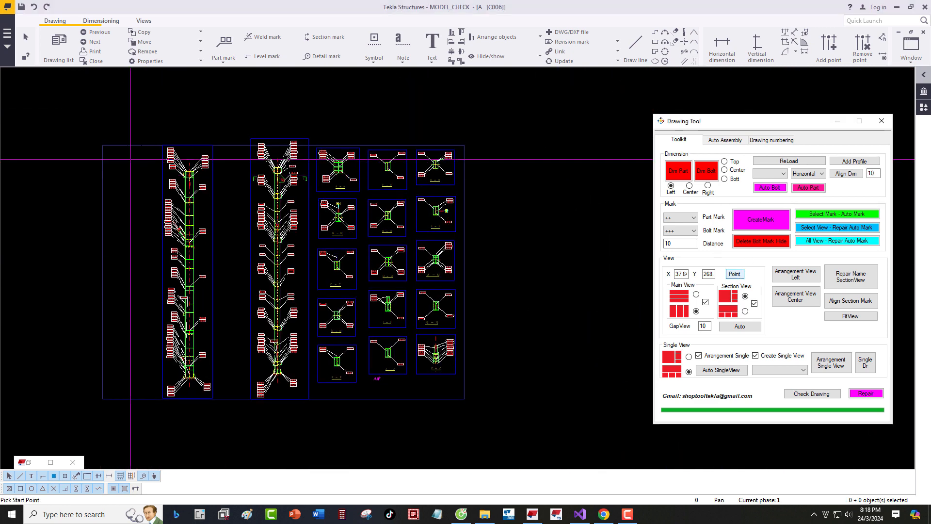
{"action": "left_click", "coordinate": [97, 402]}
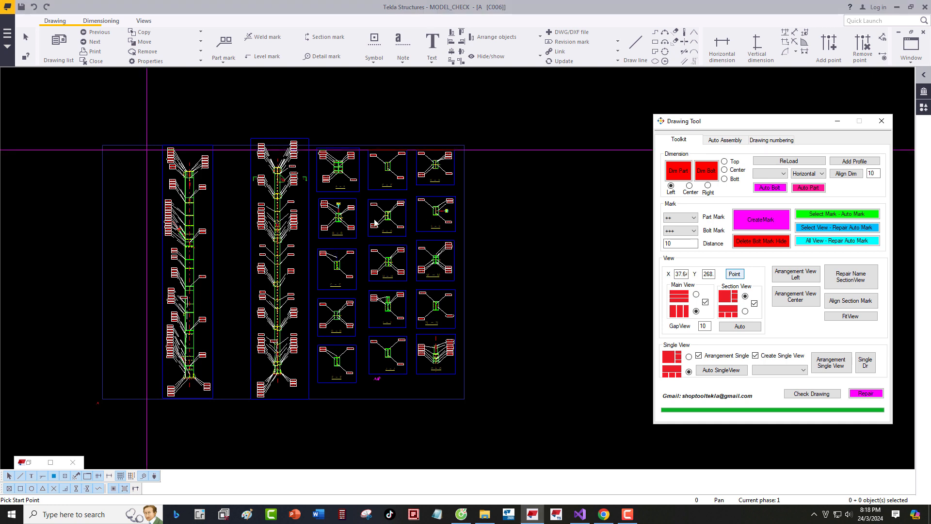
{"action": "left_click", "coordinate": [735, 328]}
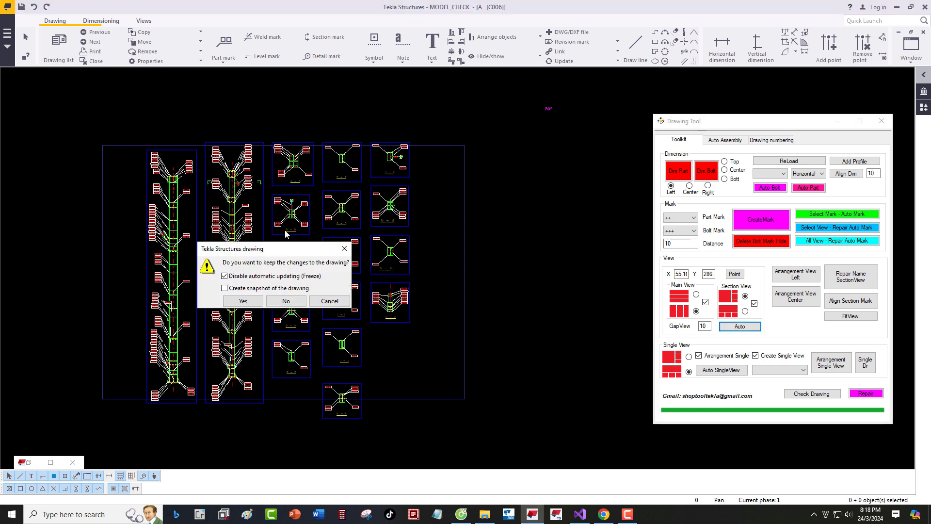
{"action": "left_click", "coordinate": [251, 302]}
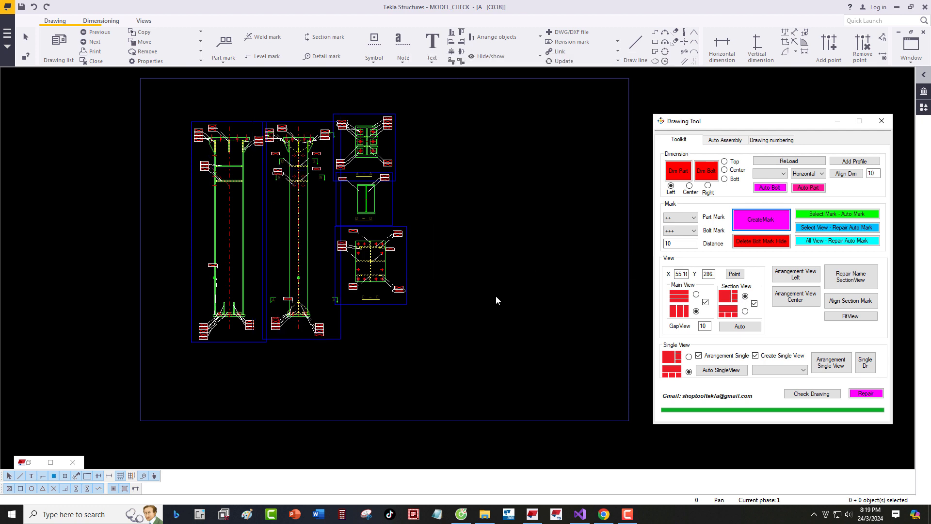
- Automatically repair the marks in all views of drawing C038 and arrange its main and section views
{"action": "left_click", "coordinate": [840, 247]}
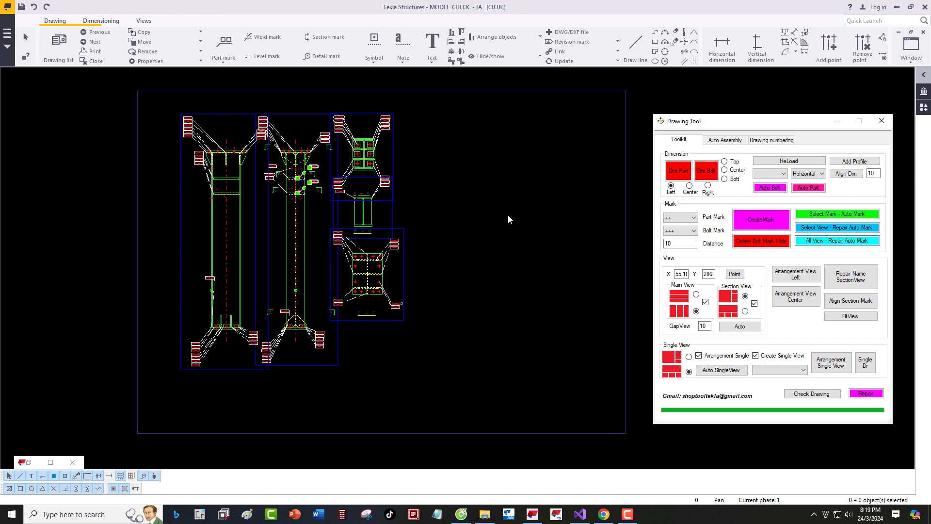
{"action": "left_click", "coordinate": [474, 291]}
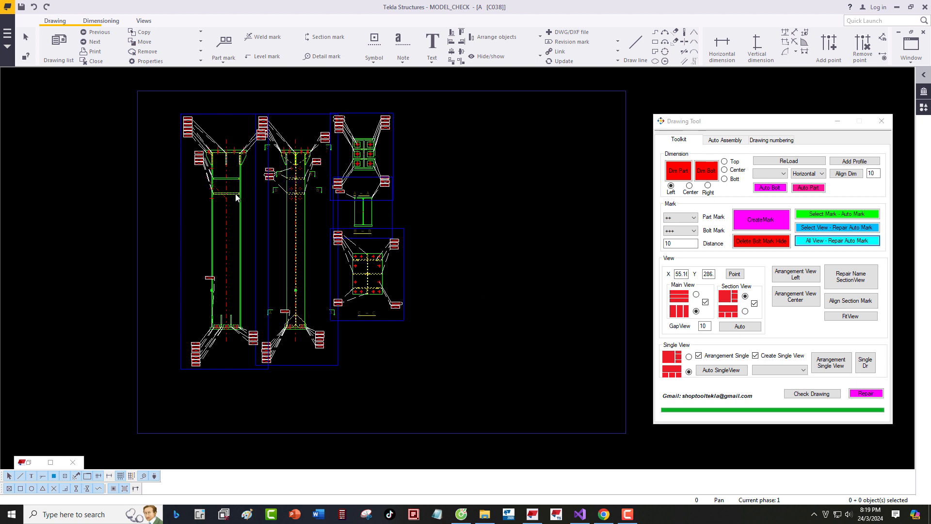
{"action": "left_click", "coordinate": [749, 324]}
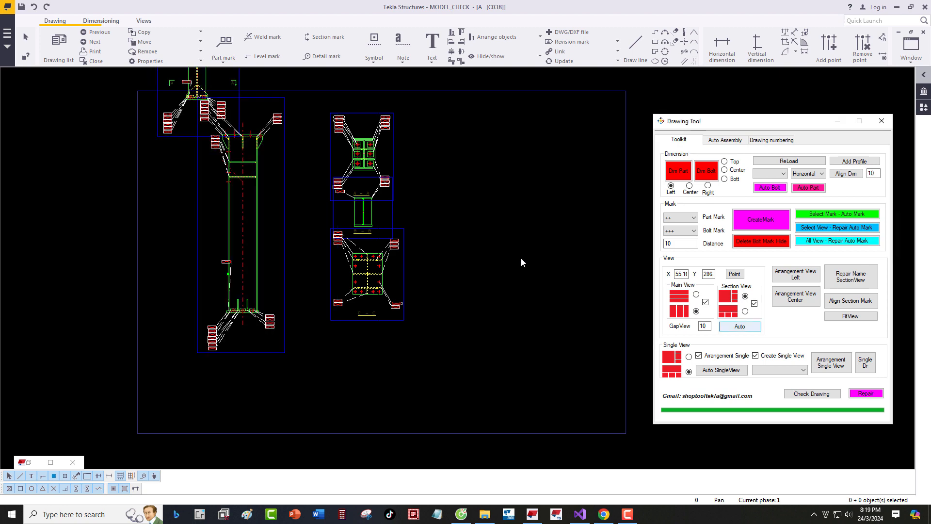
- Examine the repaired part and bolt marks at the head and base of C038's two main views
{"action": "middle_click_drag", "start_coordinate": [285, 141], "coordinate": [290, 173]}
{"action": "scroll", "coordinate": [286, 165], "scroll_direction": "up", "scroll_amount": 2}
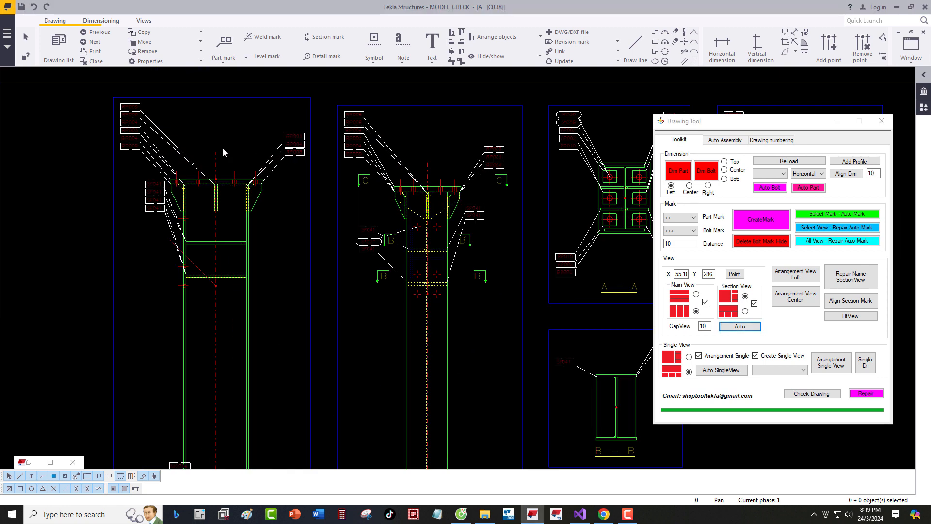
{"action": "scroll", "coordinate": [160, 150], "scroll_direction": "up", "scroll_amount": 2}
{"action": "scroll", "coordinate": [151, 184], "scroll_direction": "down", "scroll_amount": 2}
{"action": "scroll", "coordinate": [451, 209], "scroll_direction": "up", "scroll_amount": 3}
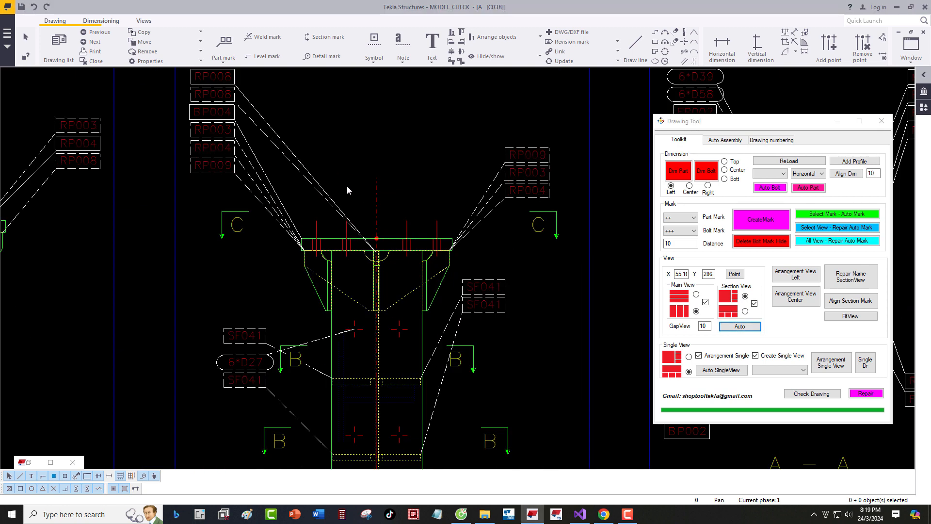
{"action": "scroll", "coordinate": [355, 182], "scroll_direction": "down", "scroll_amount": 4}
{"action": "scroll", "coordinate": [254, 400], "scroll_direction": "up", "scroll_amount": 4}
{"action": "middle_click_drag", "start_coordinate": [252, 402], "coordinate": [147, 261]}
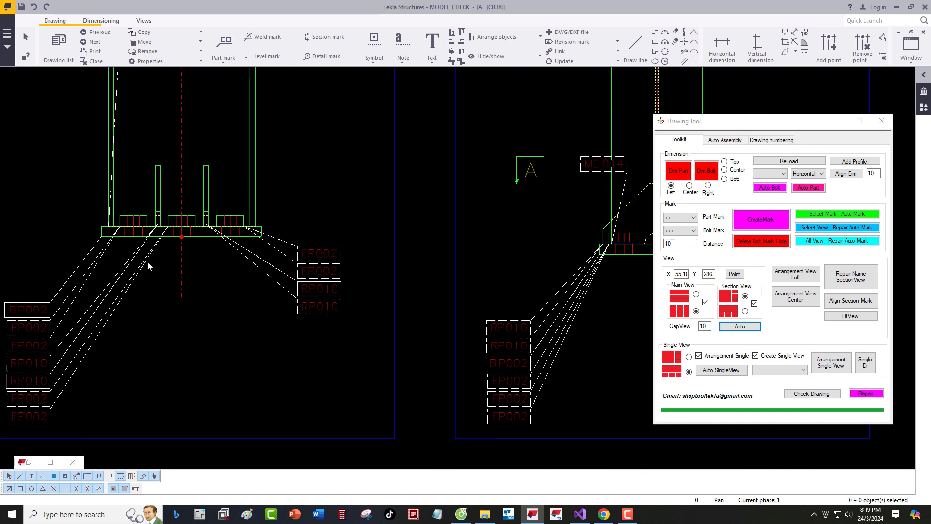
{"action": "scroll", "coordinate": [168, 279], "scroll_direction": "down", "scroll_amount": 1}
{"action": "middle_click_drag", "start_coordinate": [373, 297], "coordinate": [256, 293]}
{"action": "scroll", "coordinate": [344, 263], "scroll_direction": "up", "scroll_amount": 2}
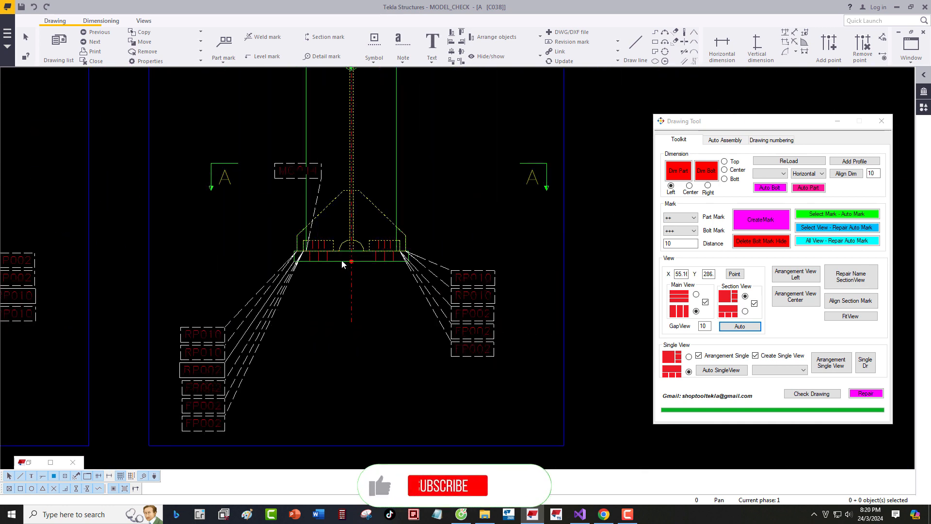
- Move the MC014 mark near the column base in the second main view up above the section A cut line
{"action": "middle_click_drag", "start_coordinate": [326, 247], "coordinate": [327, 301]}
{"action": "left_click", "coordinate": [297, 223]}
{"action": "mouse_move", "coordinate": [297, 223]}
{"action": "left_mouse_down"}
{"action": "mouse_move", "coordinate": [302, 146]}
{"action": "mouse_move", "coordinate": [275, 178]}
{"action": "left_mouse_up"}
{"action": "left_click", "coordinate": [268, 242]}
- Examine the mark placement in C038's section views A-A and C-C and the arrangement of all views on the sheet
{"action": "scroll", "coordinate": [267, 242], "scroll_direction": "down", "scroll_amount": 2}
{"action": "scroll", "coordinate": [257, 318], "scroll_direction": "up", "scroll_amount": 1}
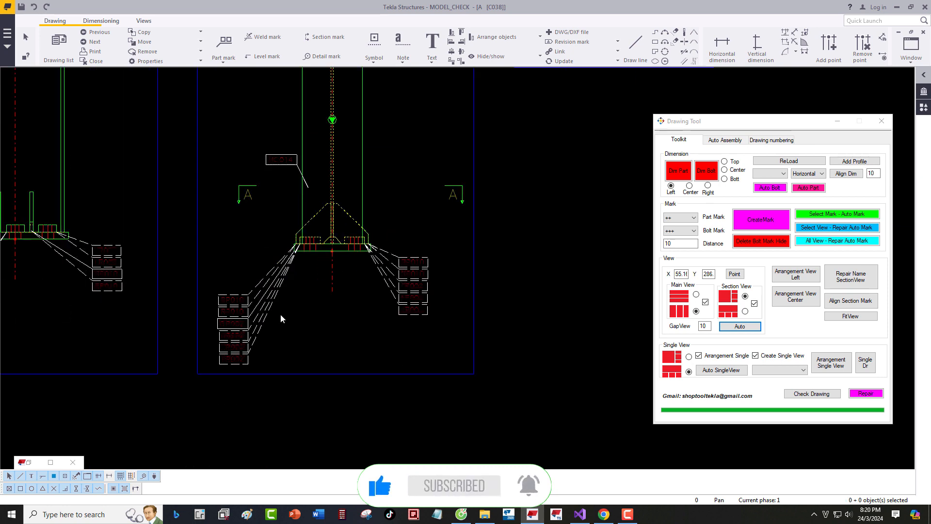
{"action": "scroll", "coordinate": [280, 314], "scroll_direction": "down", "scroll_amount": 3}
{"action": "middle_click_drag", "start_coordinate": [422, 284], "coordinate": [402, 283]}
{"action": "scroll", "coordinate": [383, 127], "scroll_direction": "up", "scroll_amount": 4}
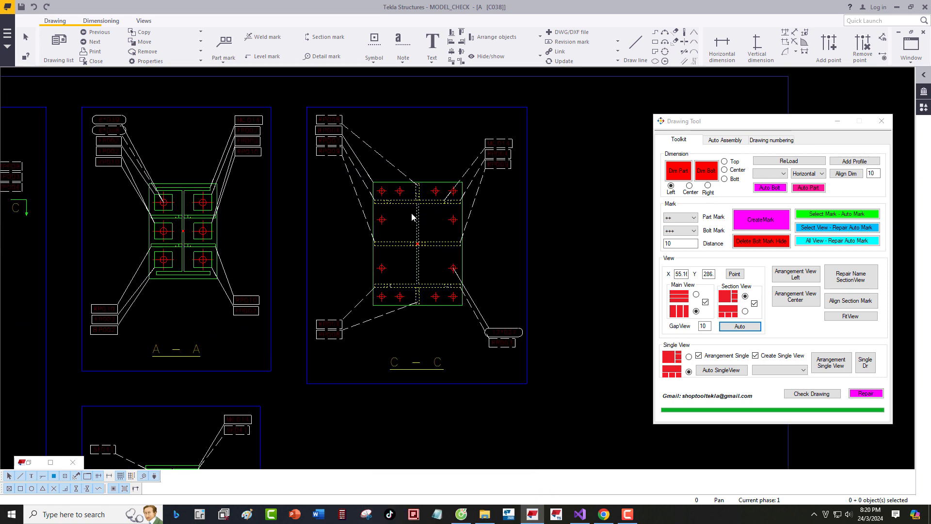
{"action": "scroll", "coordinate": [434, 178], "scroll_direction": "down", "scroll_amount": 3}
{"action": "scroll", "coordinate": [346, 264], "scroll_direction": "up", "scroll_amount": 2}
{"action": "scroll", "coordinate": [402, 263], "scroll_direction": "down", "scroll_amount": 3}
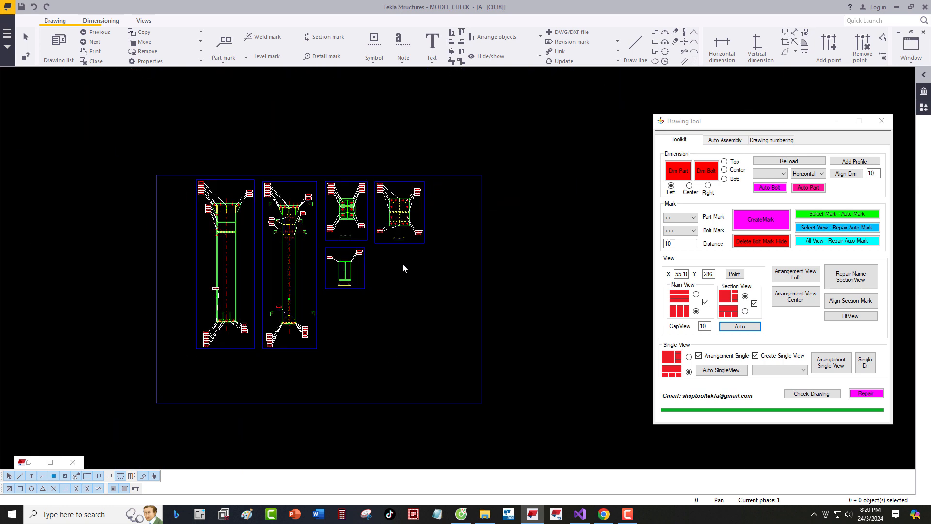
{"action": "left_click", "coordinate": [628, 514]}
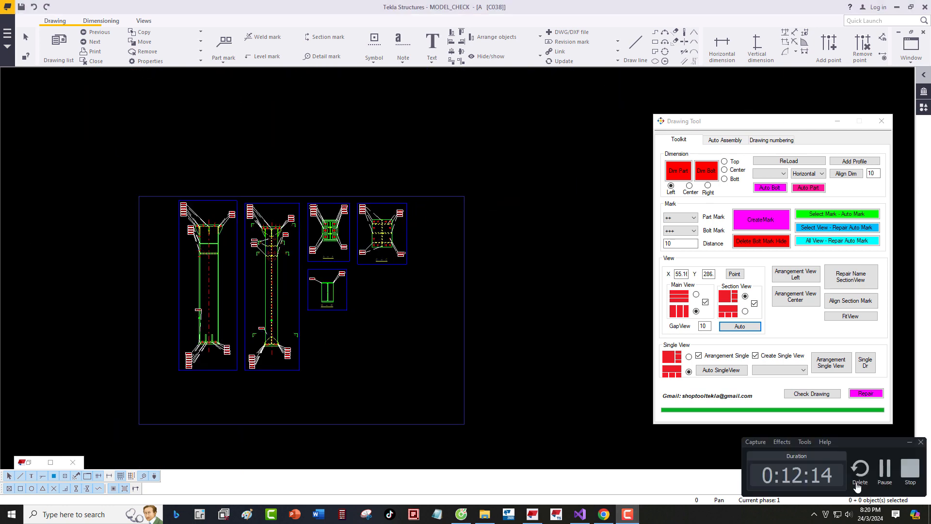